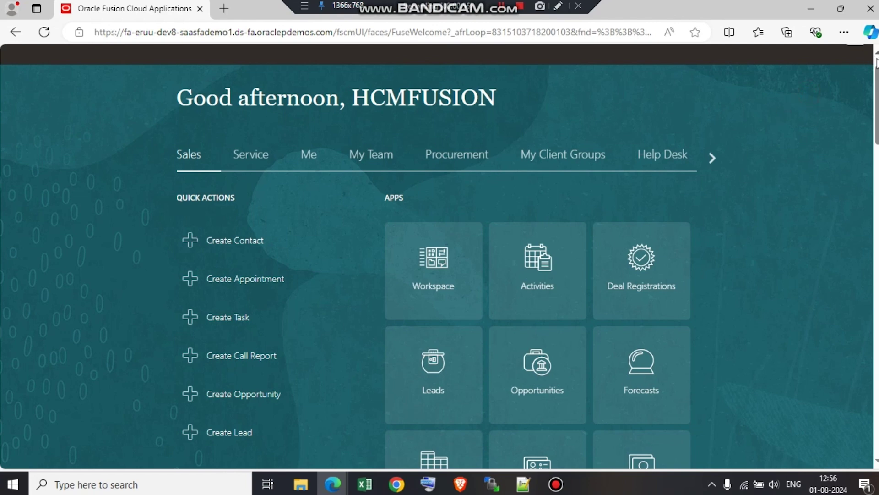
Open Setup and Maintenance and go to the Offerings overview.
scroll(875, 64, up, 2)
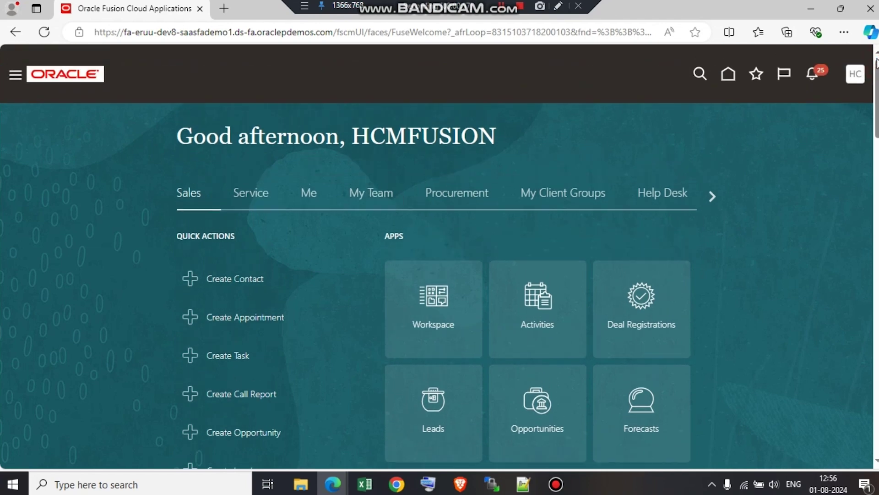
click(854, 77)
click(637, 273)
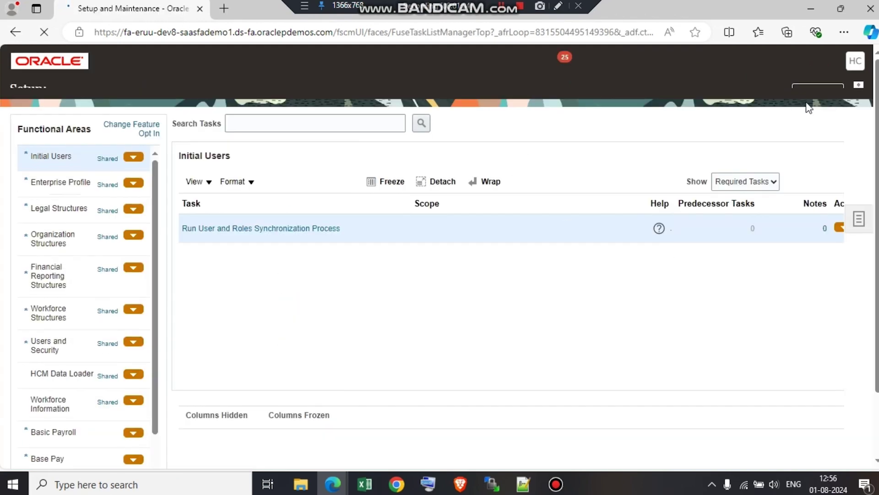
click(829, 95)
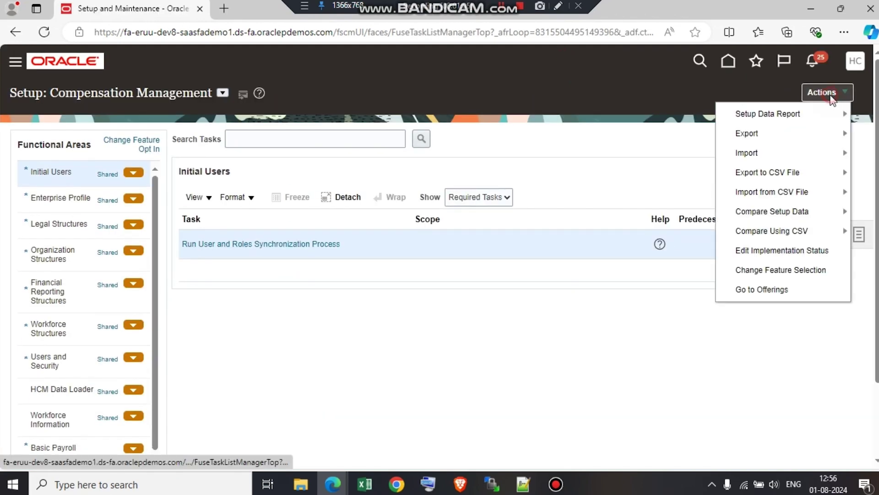
click(784, 297)
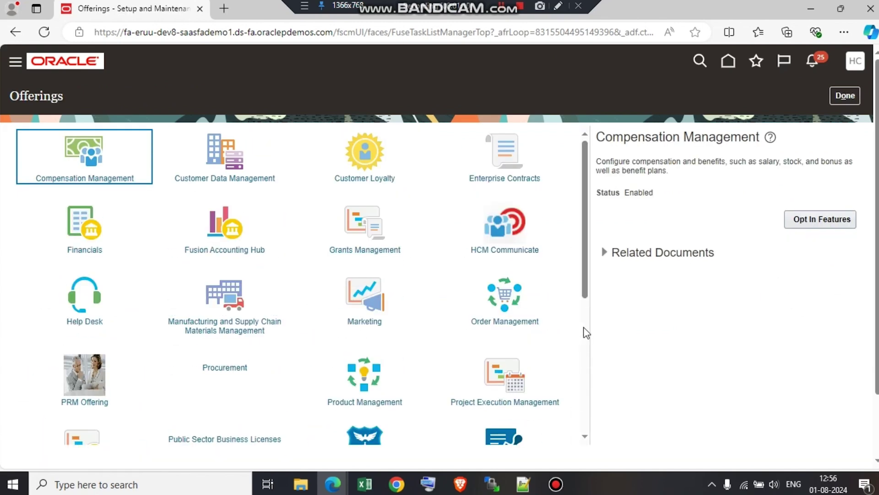
Show the Workforce Development offering's details and confirm its status is Enabled.
click(584, 327)
click(585, 330)
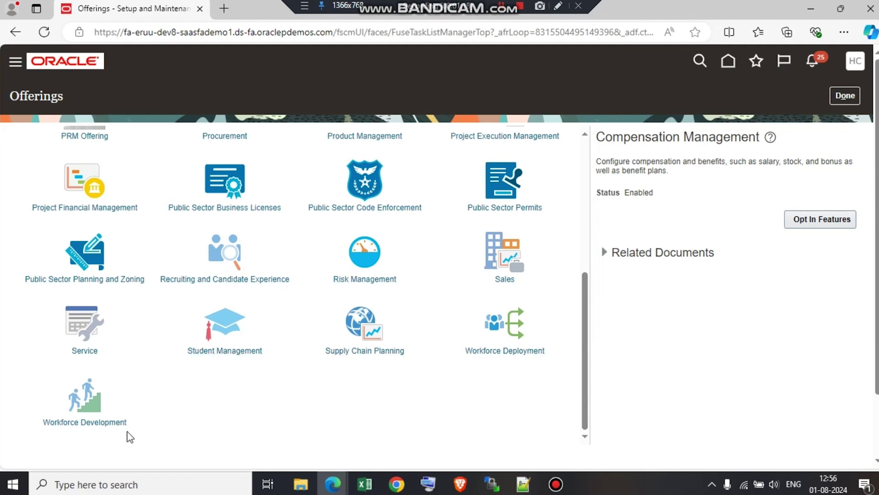
click(89, 428)
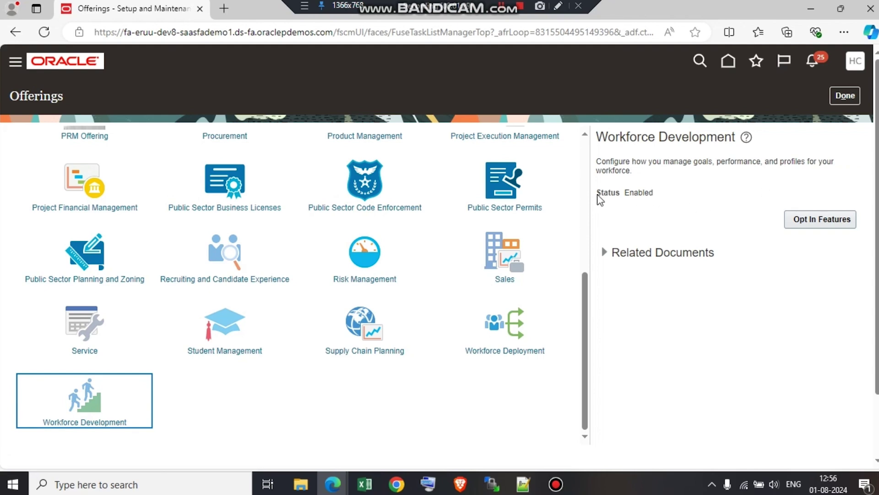
drag(598, 196, 658, 191)
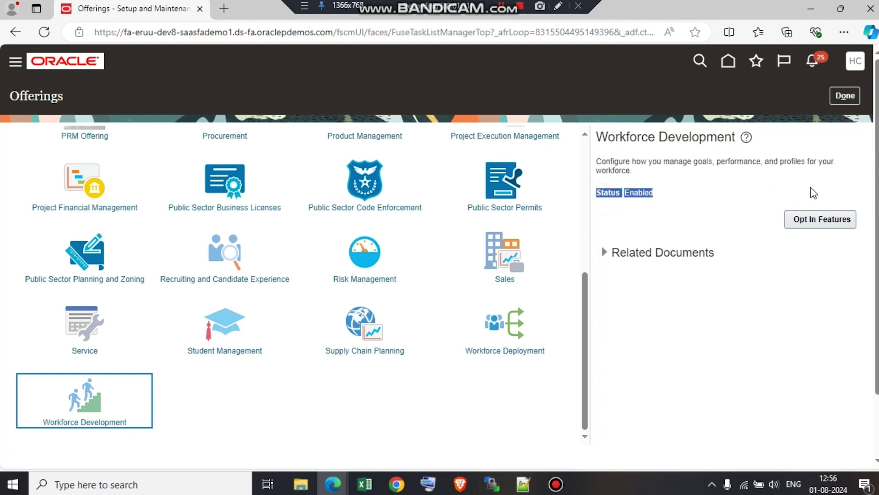
Open Workforce Development's Opt In Features and edit the Career Development features.
click(810, 224)
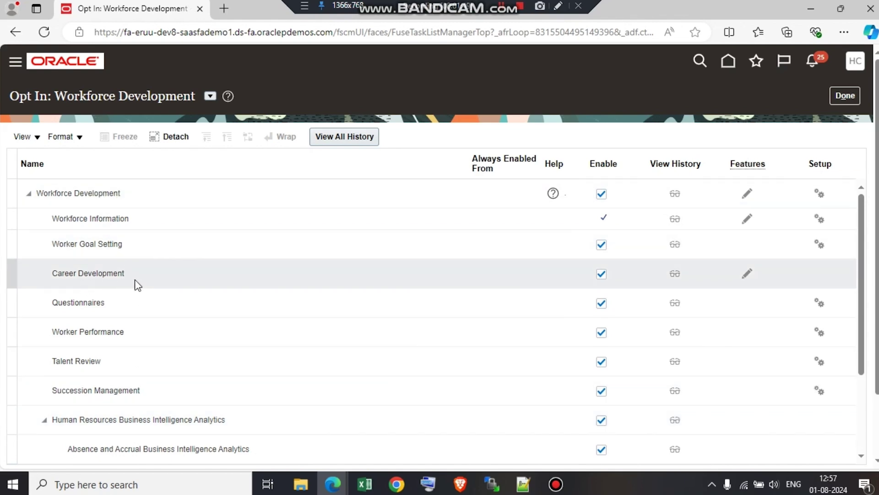
click(148, 281)
click(748, 274)
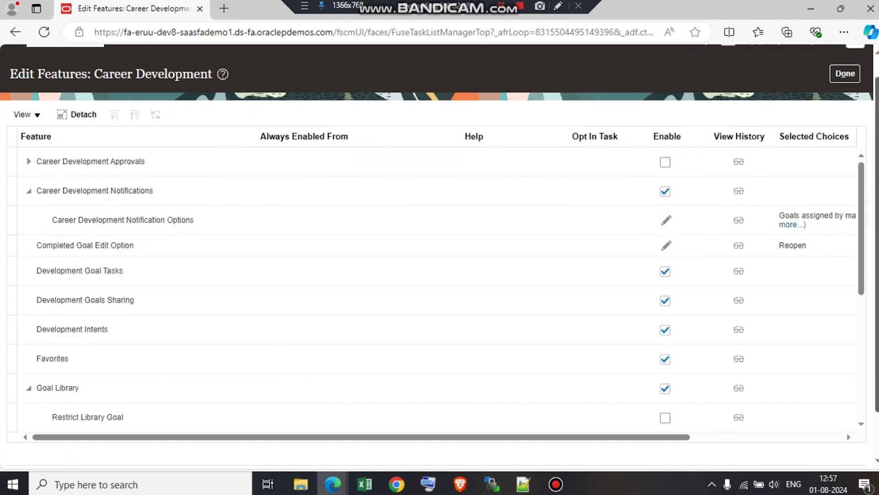
Review the Career Development features: Development Goal Tasks, Goals Sharing, Intents, Favorites and Goal Library enabled.
scroll(877, 216, down, 2)
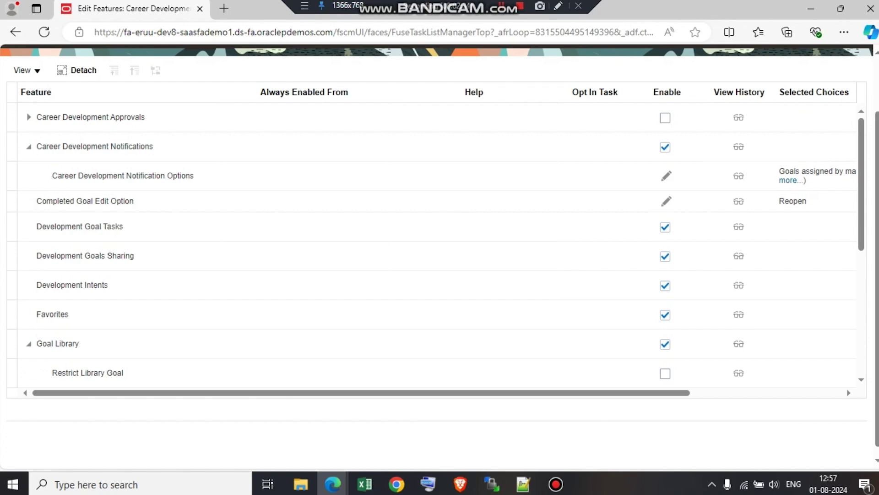
scroll(877, 216, up, 2)
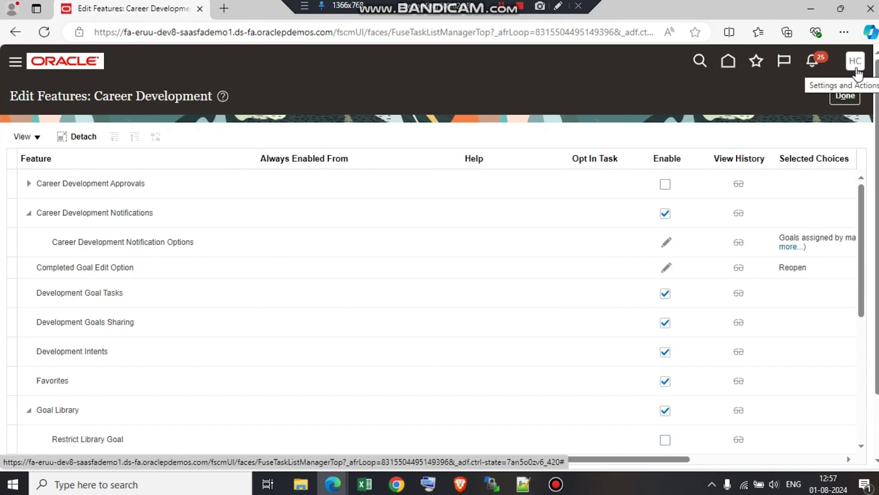
Sign out of the administrator account.
click(856, 64)
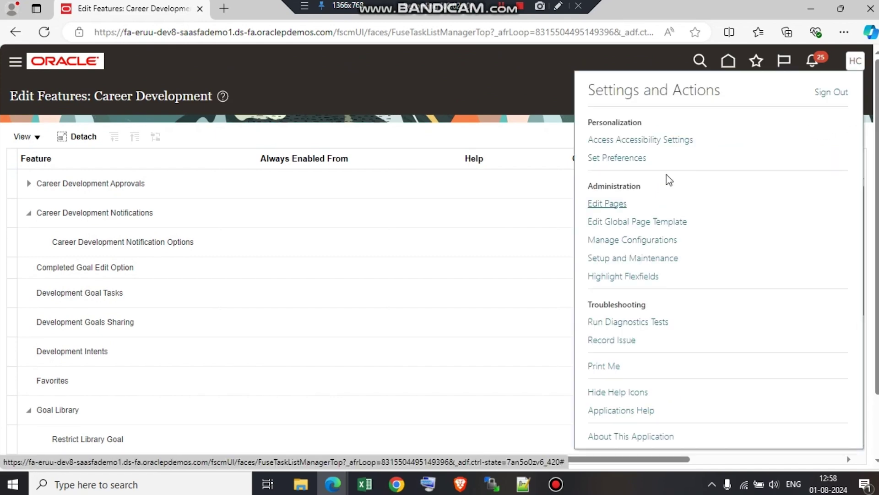
click(831, 94)
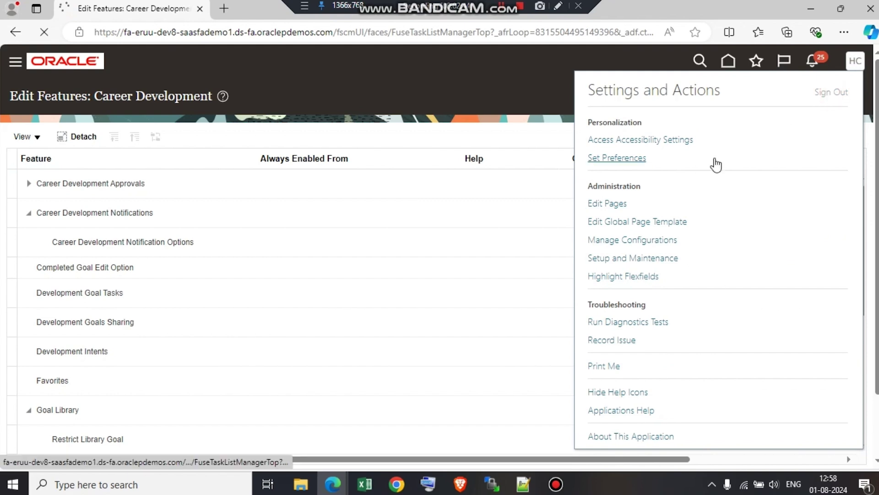
click(405, 312)
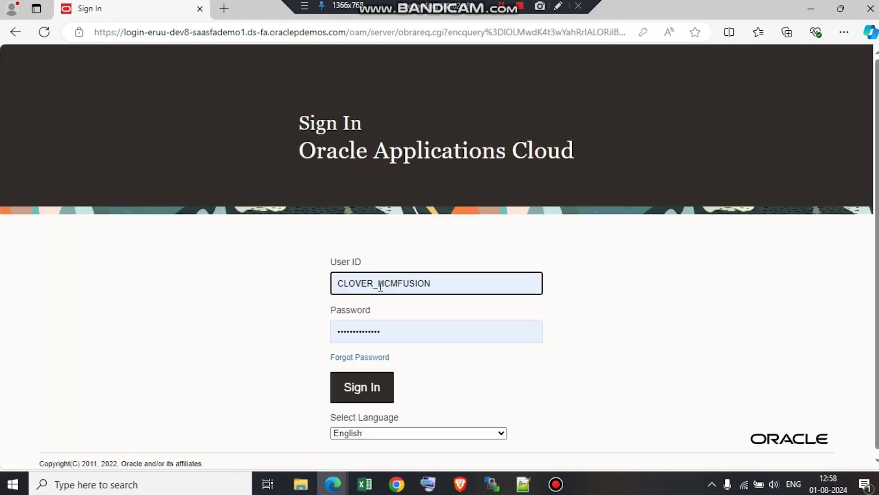
Sign back in with the employee's user ID and password.
drag(434, 283, 421, 282)
drag(320, 279, 257, 282)
text(P)
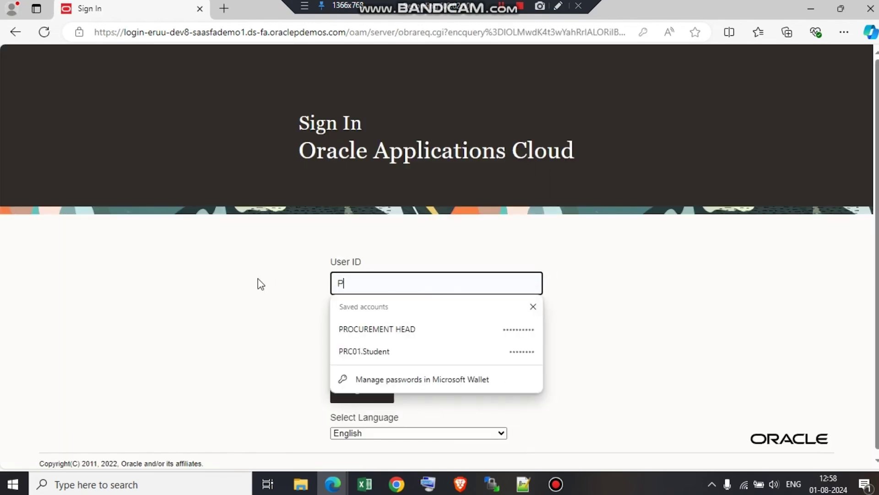
key(BackSpace)
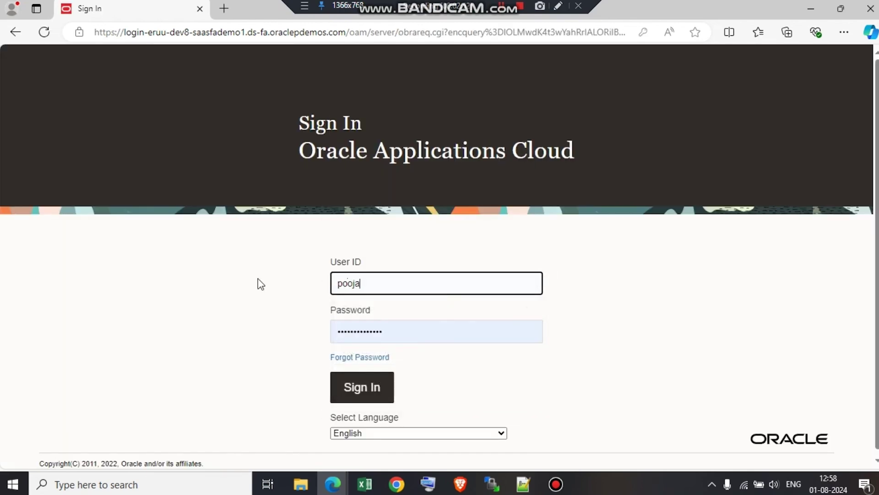
key(Tab)
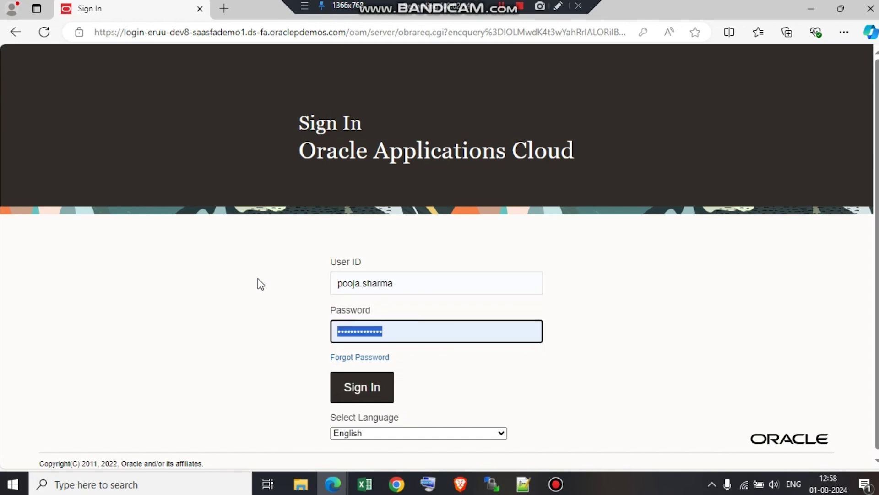
text(***********)
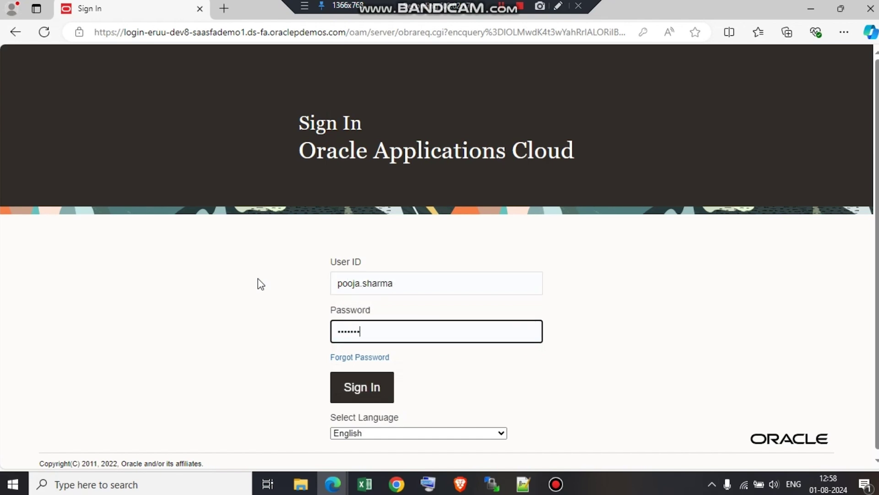
key(Return)
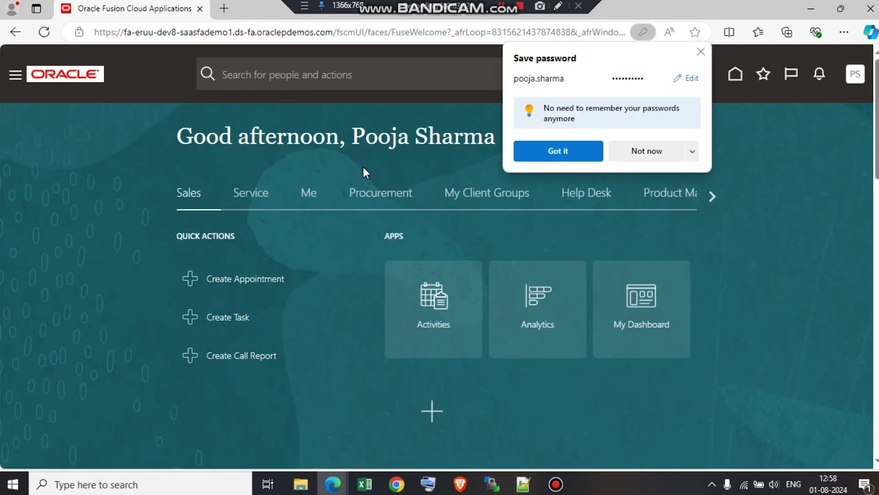
Decline saving the password, then reach Career Development via Me > Career and Performance.
click(656, 150)
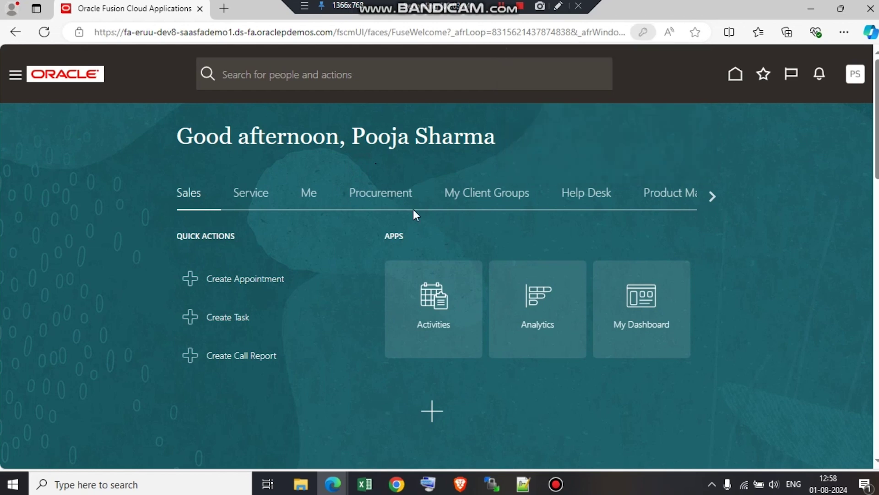
click(306, 194)
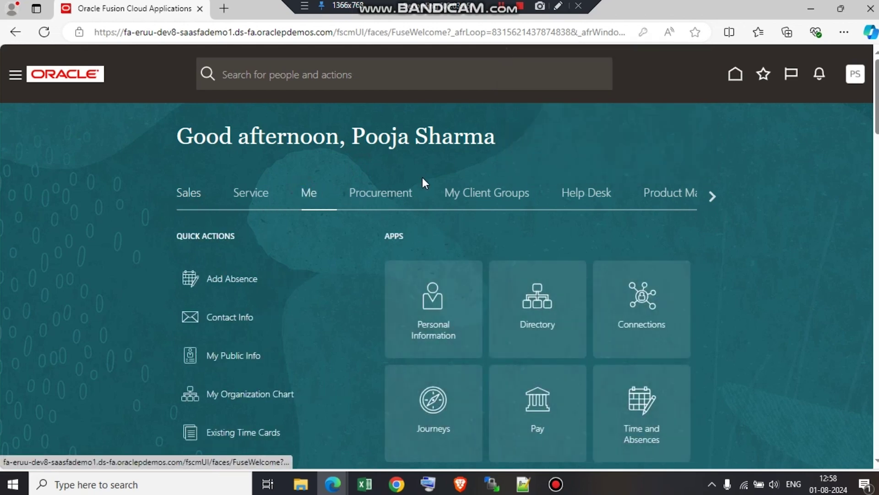
scroll(773, 304, down, 3)
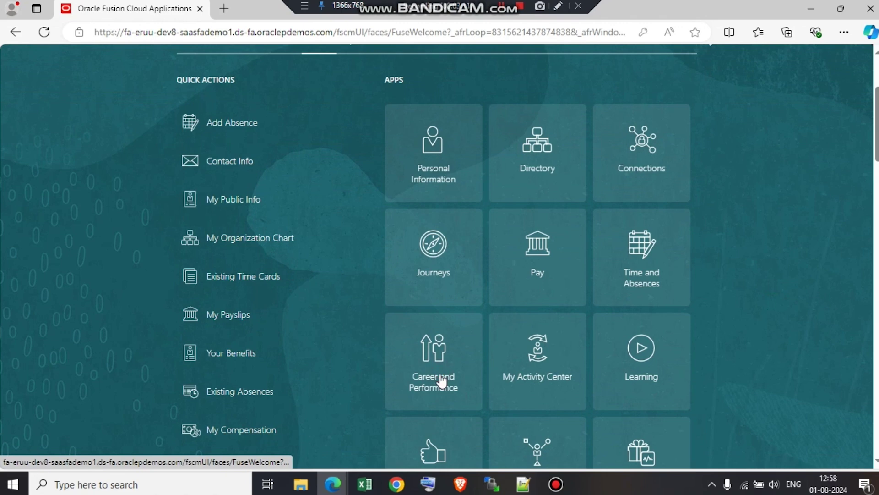
click(441, 379)
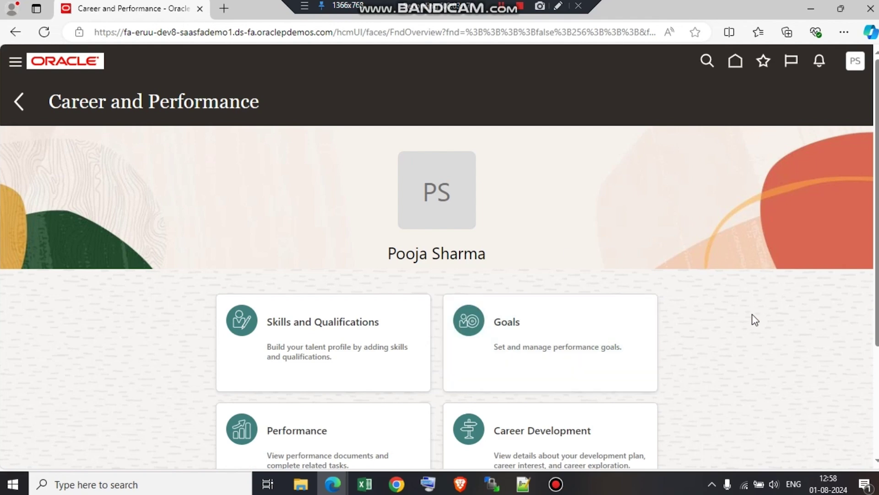
click(751, 316)
scroll(754, 320, down, 1)
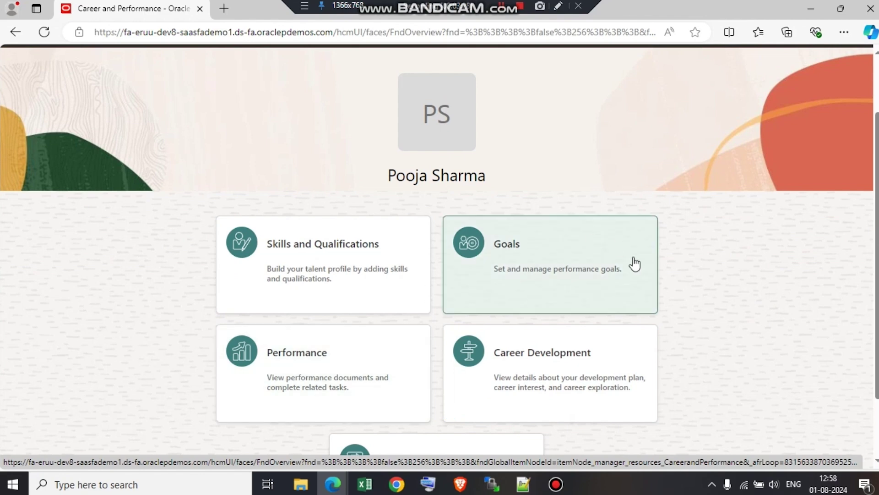
click(554, 360)
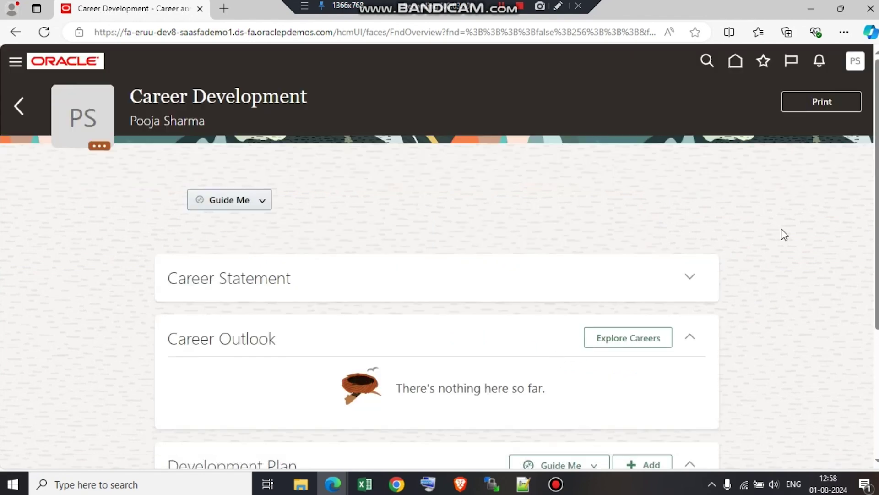
Scroll down to the Development Plan and add a new goal.
scroll(807, 238, down, 3)
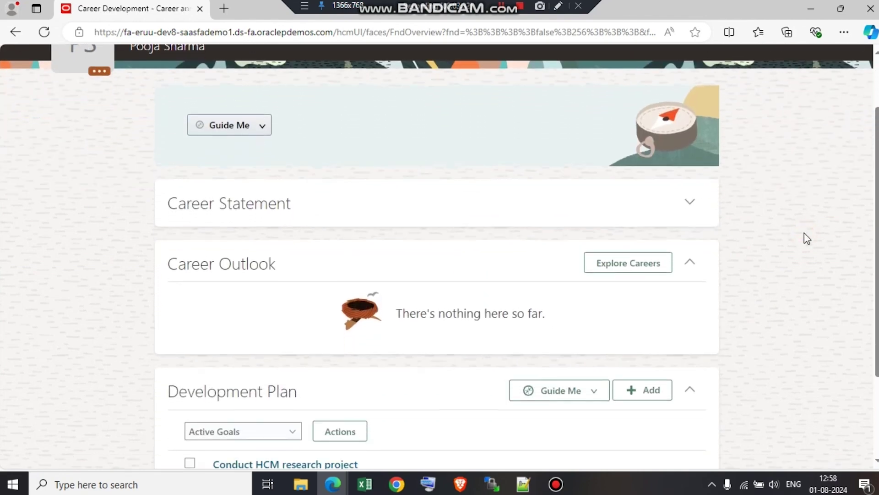
click(689, 147)
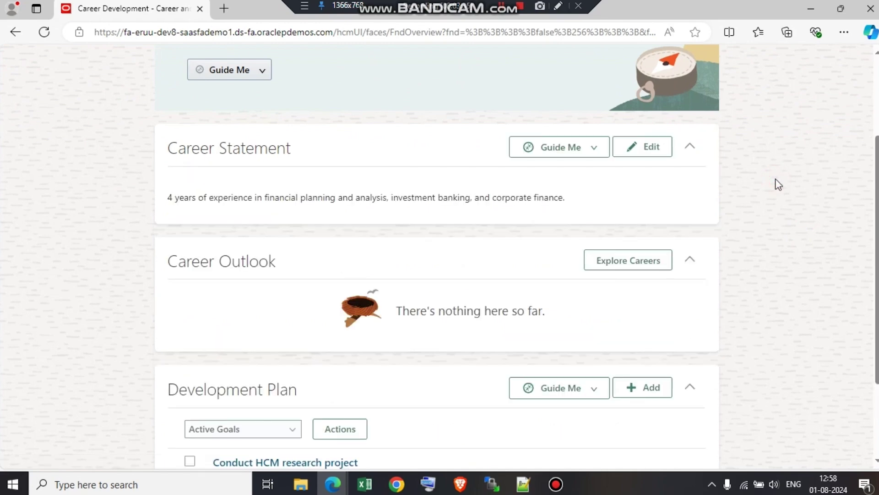
scroll(778, 184, up, 3)
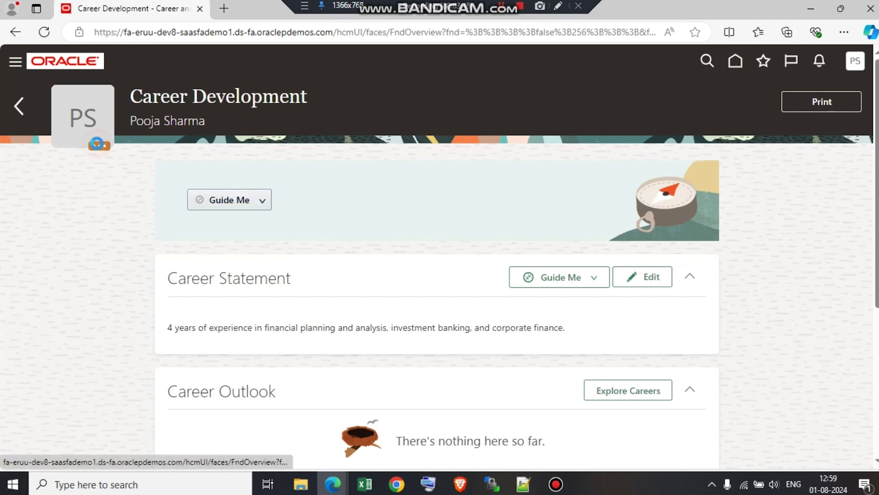
click(99, 146)
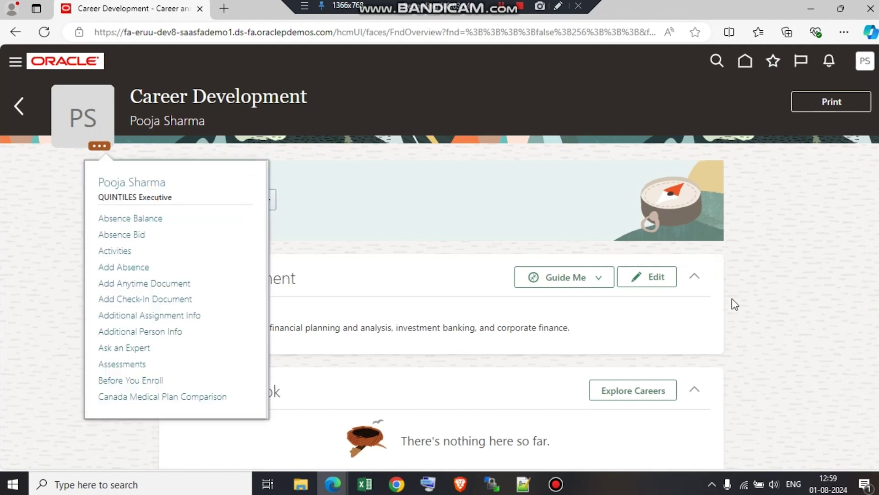
click(772, 299)
scroll(772, 296, down, 5)
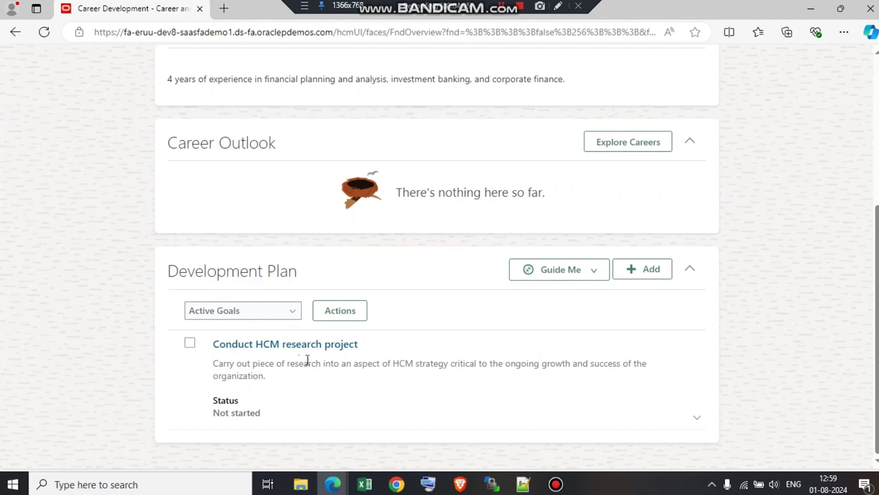
click(647, 266)
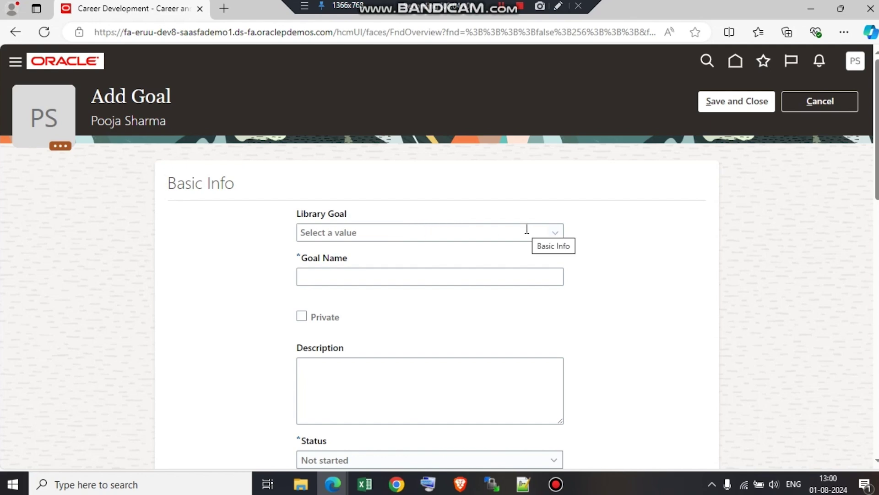
Skip the library goals and name the new goal 'Team Building'.
click(496, 237)
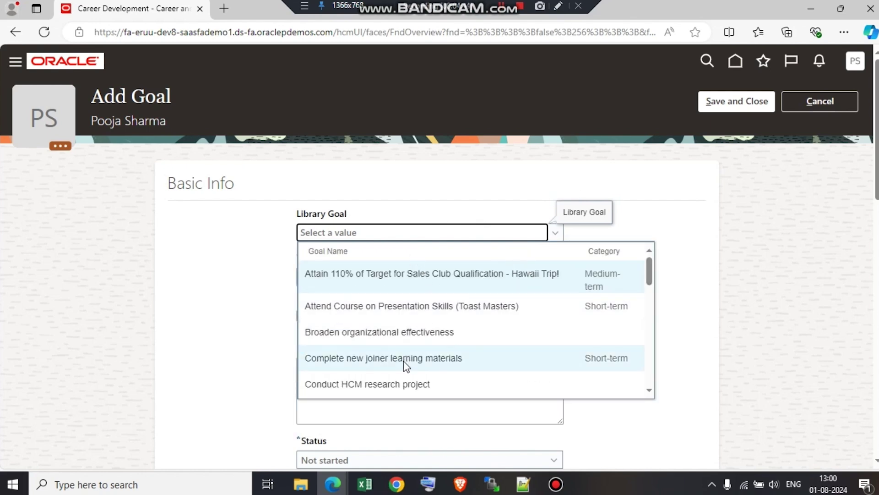
scroll(651, 320, down, 3)
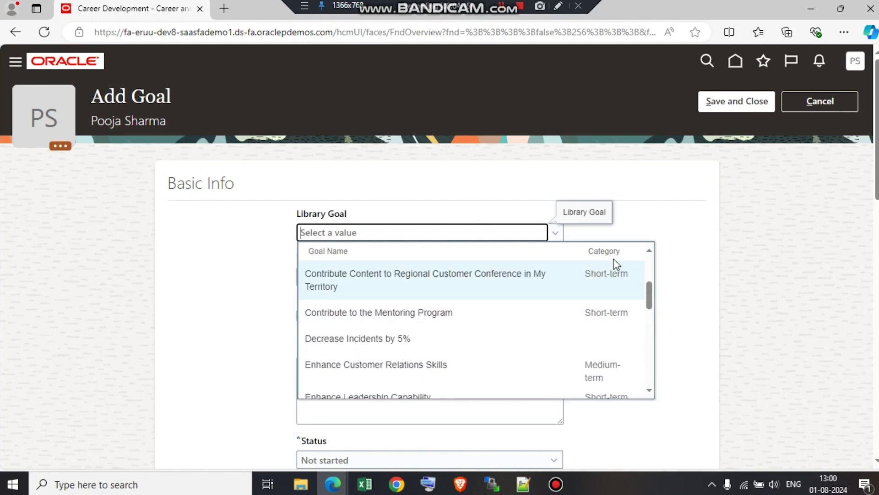
click(701, 274)
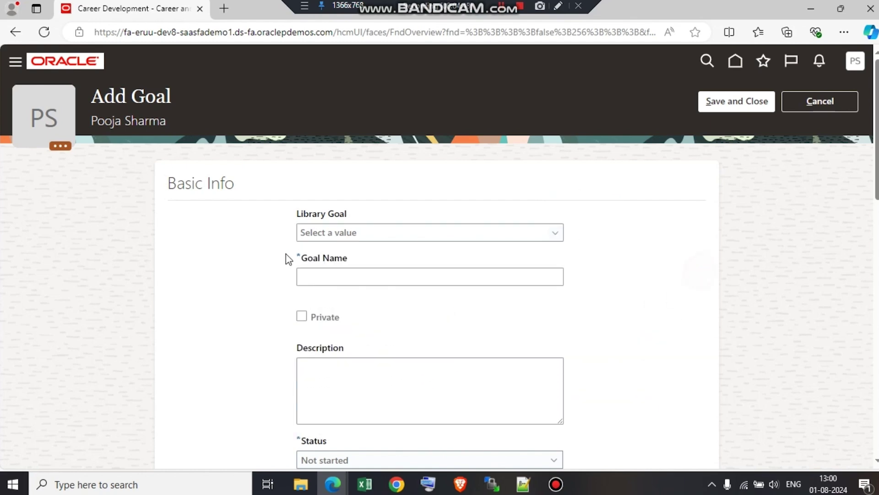
click(326, 277)
text(Te)
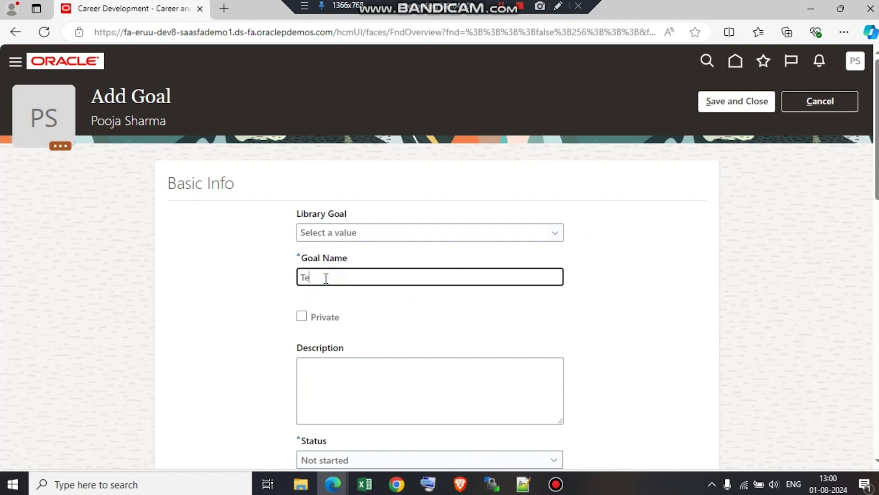
text(am Building)
click(677, 289)
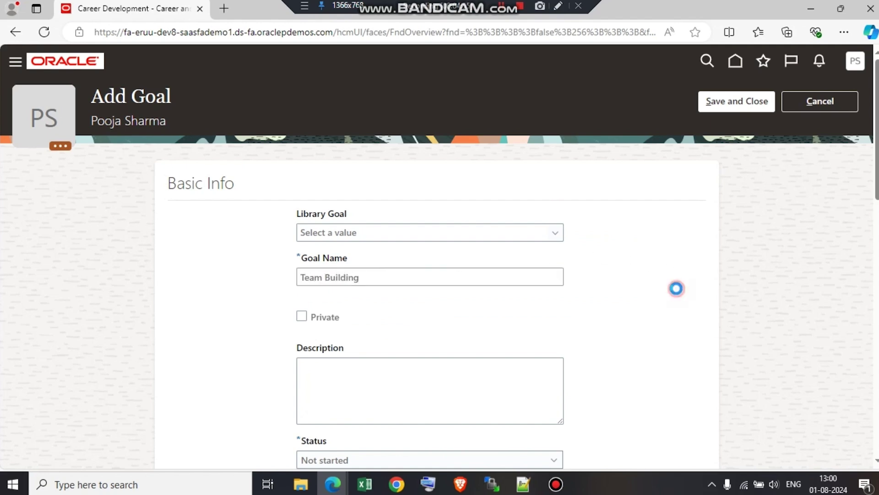
scroll(679, 294, down, 1)
Leave the goal description blank and keep the status at Not started.
scroll(678, 293, down, 2)
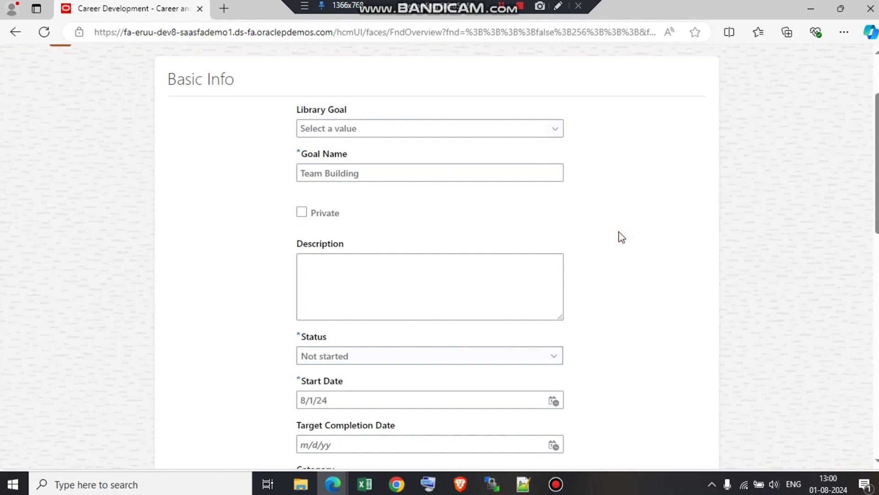
click(618, 195)
scroll(619, 198, down, 1)
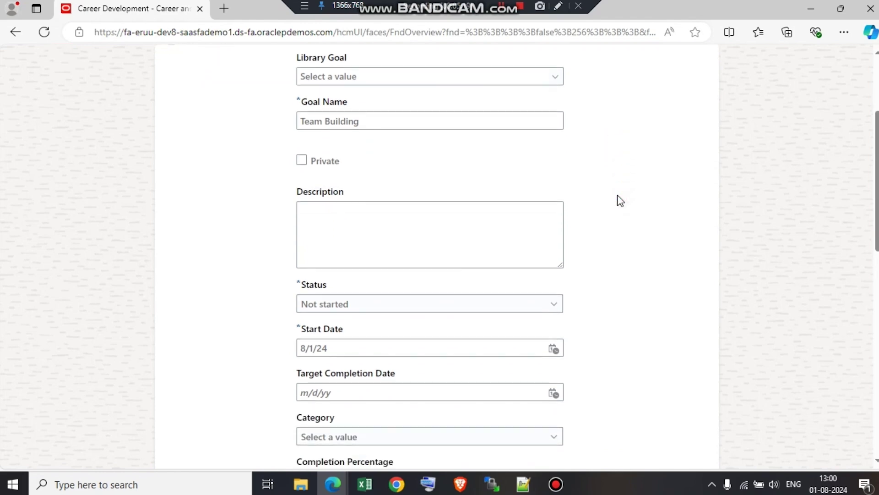
click(414, 213)
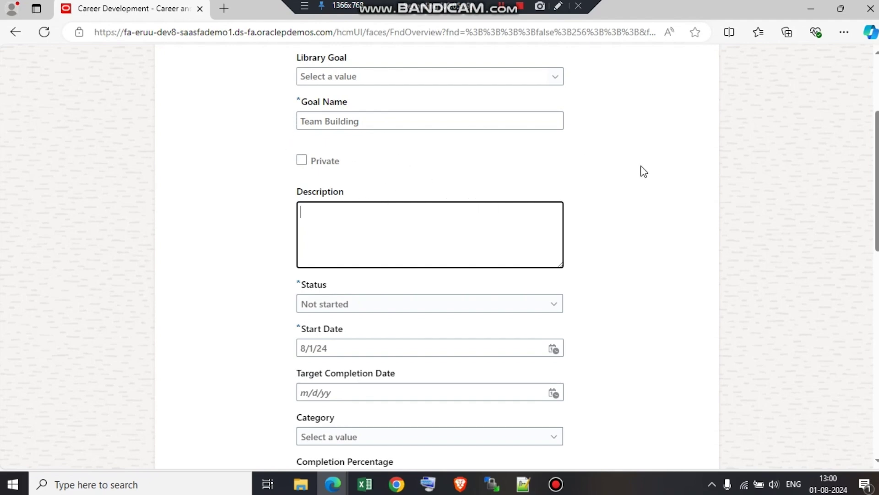
click(627, 198)
scroll(627, 198, down, 2)
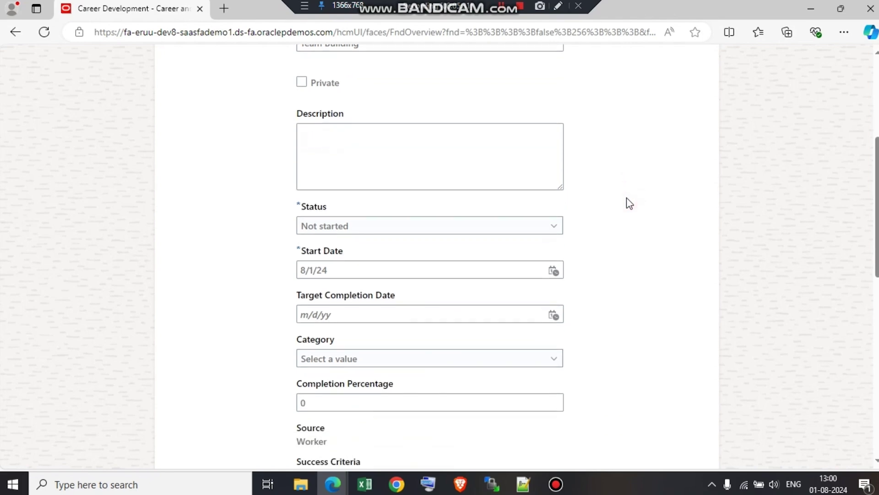
click(552, 229)
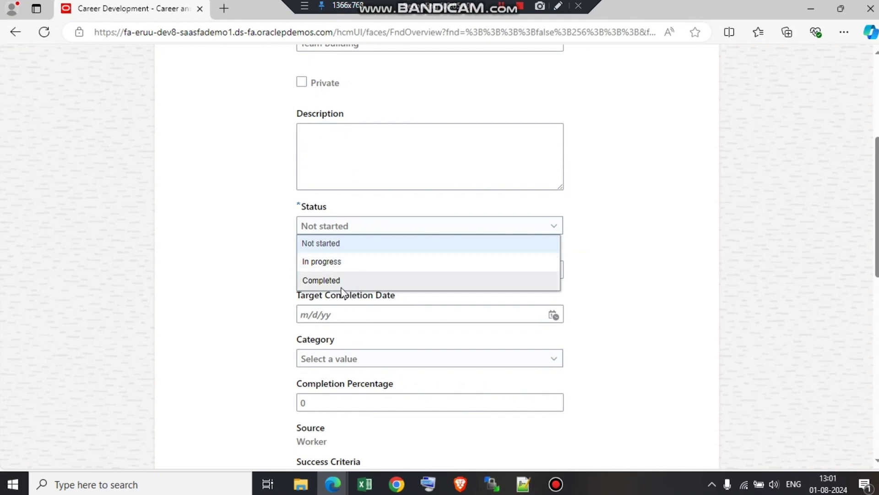
click(338, 245)
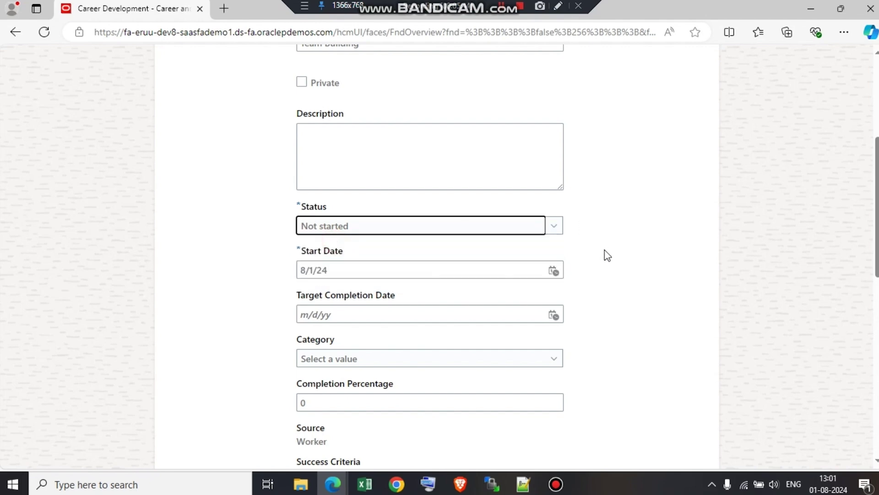
Set the goal's Category to Short-term.
scroll(632, 255, down, 2)
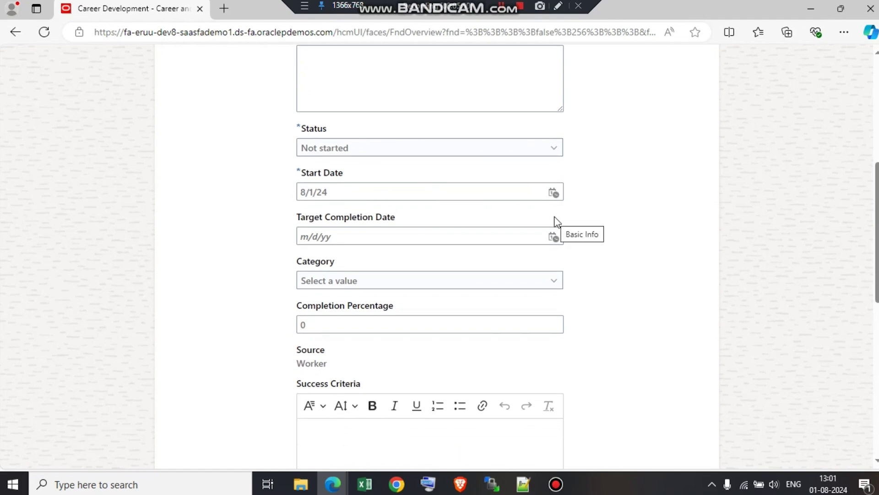
scroll(621, 213, down, 2)
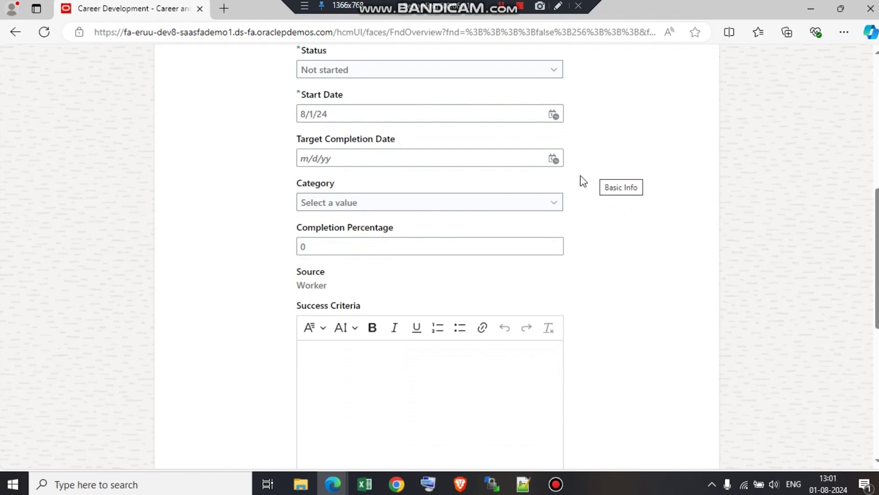
click(495, 206)
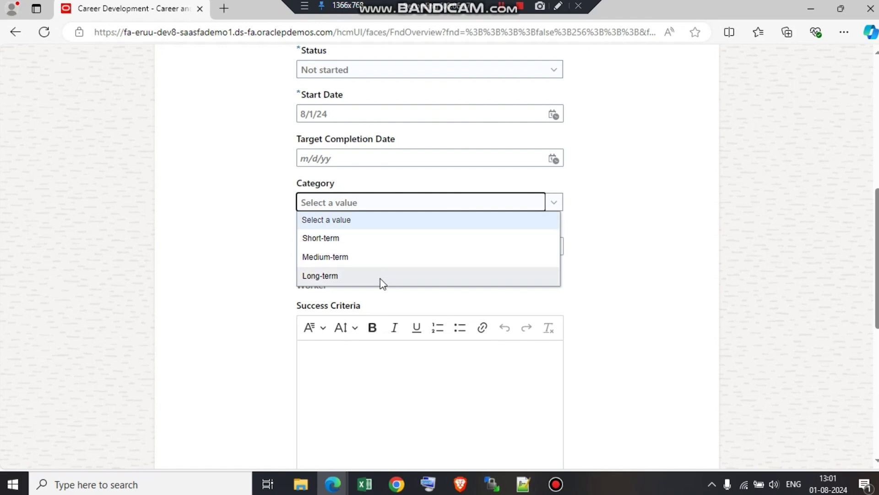
click(325, 239)
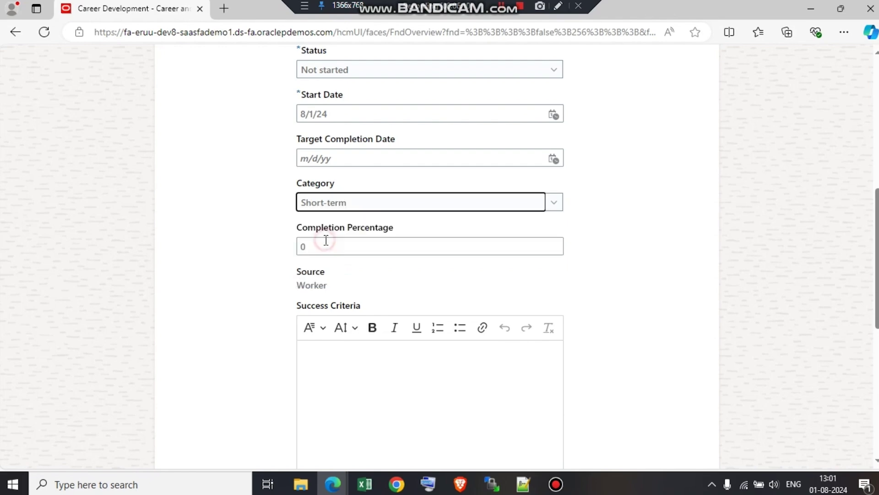
click(644, 190)
scroll(646, 193, down, 1)
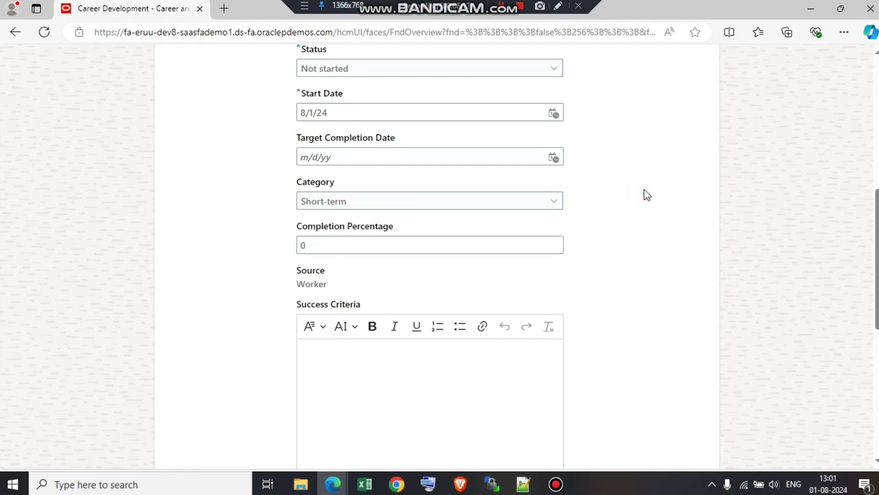
scroll(646, 194, down, 3)
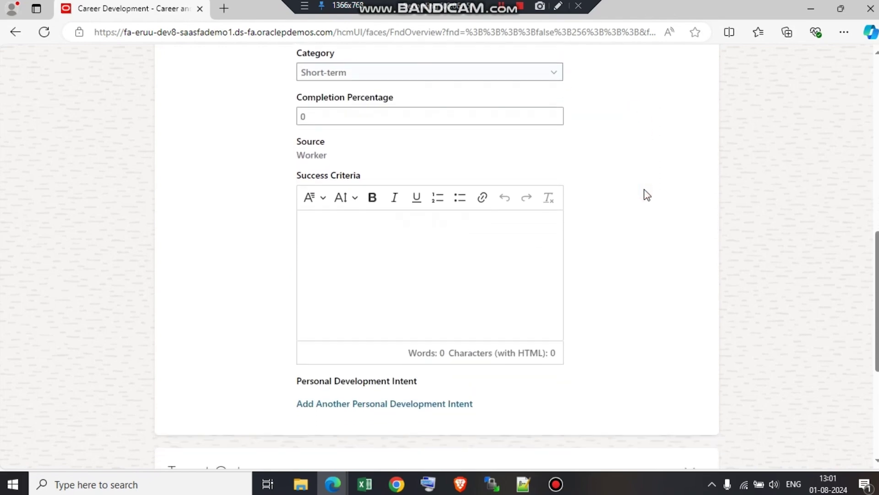
click(649, 192)
Expand Target Outcomes, leaving the outcome type at Licenses and Certifications with nothing added.
scroll(653, 197, down, 3)
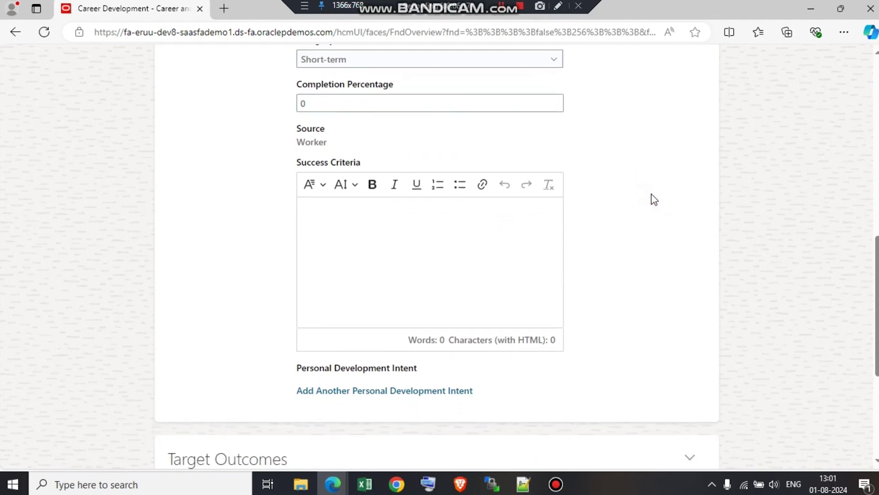
scroll(652, 198, down, 3)
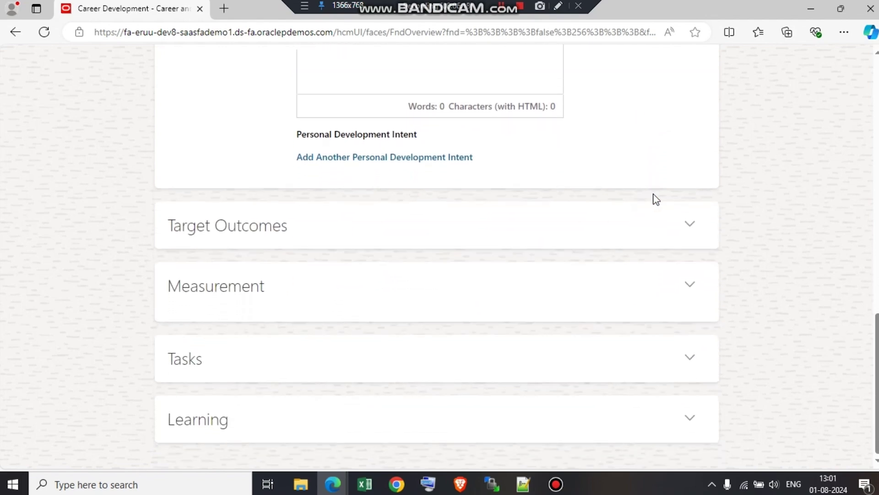
click(691, 224)
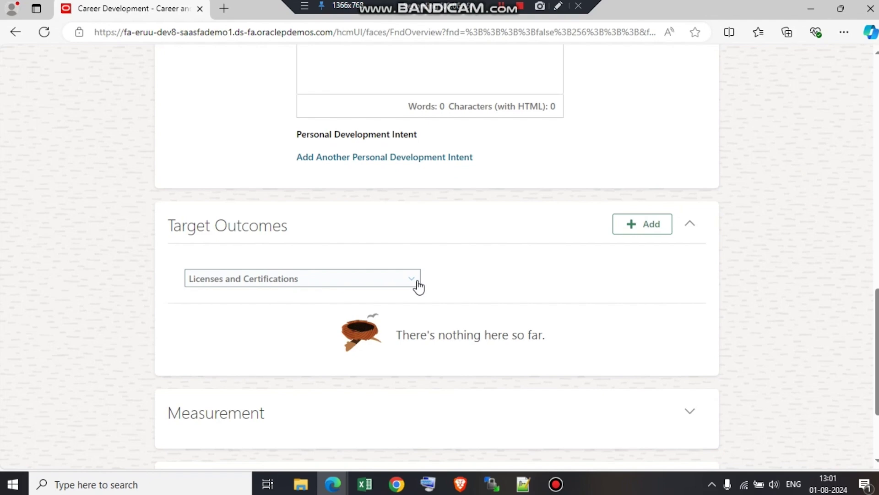
click(417, 285)
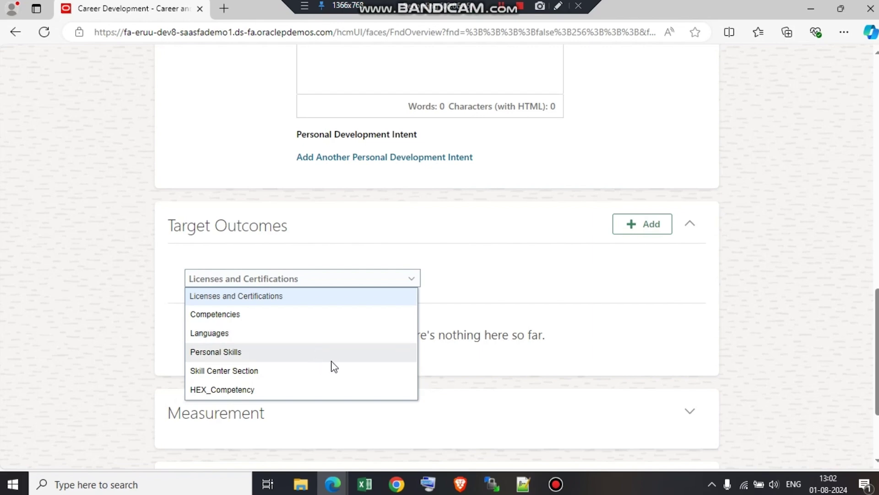
click(768, 279)
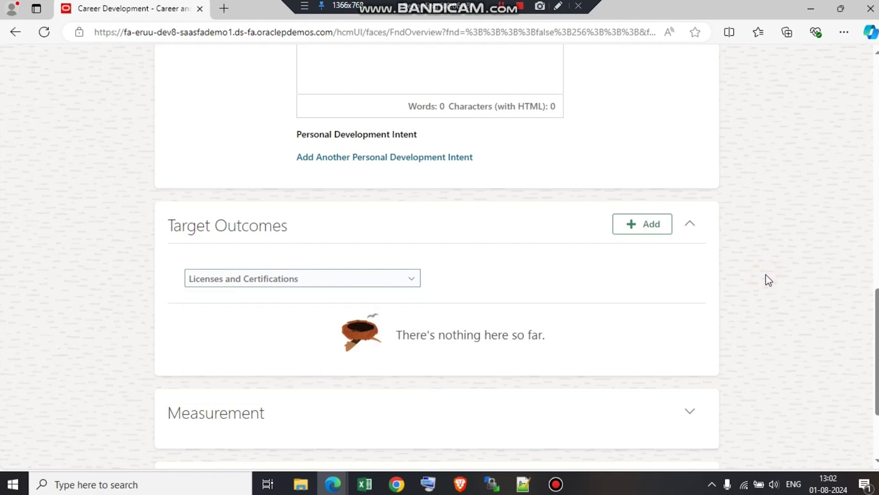
scroll(769, 279, down, 2)
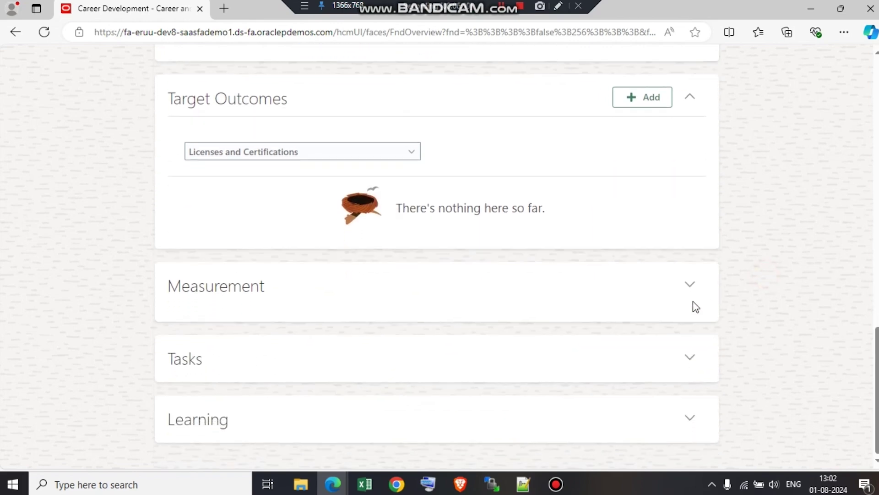
Cancel a new measurement with Unit of Measure left at None, then expand Learning.
click(690, 284)
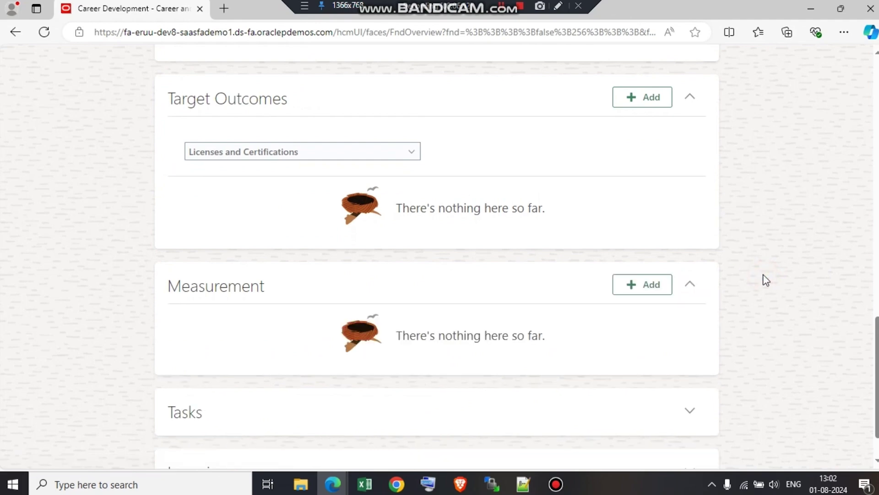
scroll(767, 280, down, 1)
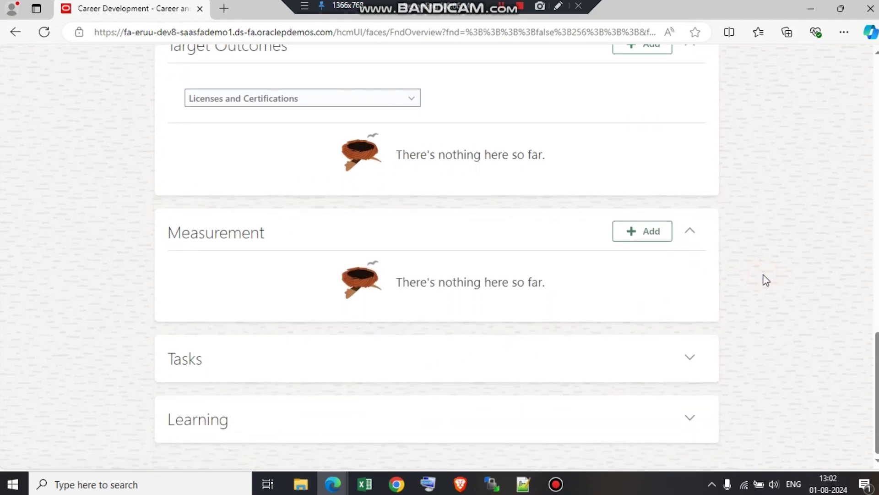
click(624, 244)
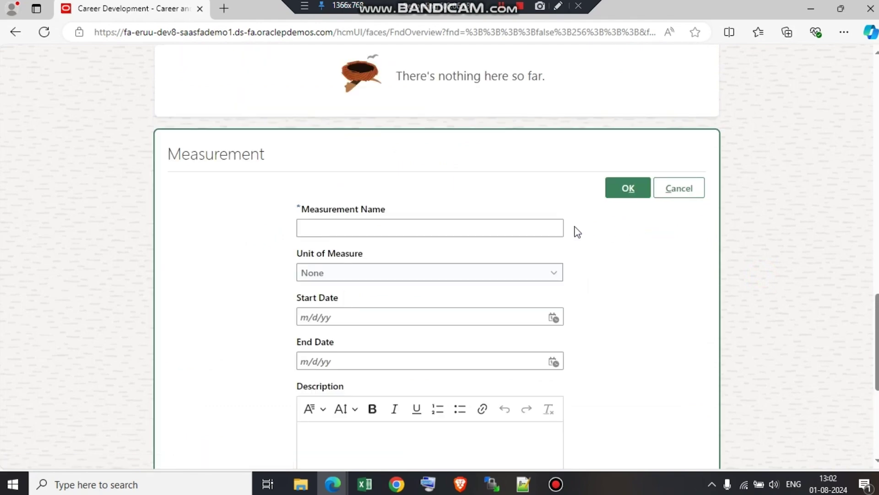
click(553, 281)
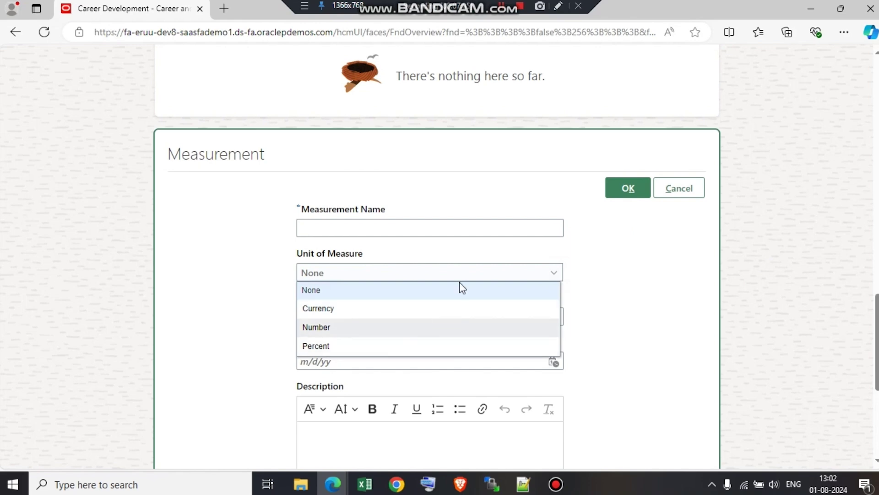
click(662, 242)
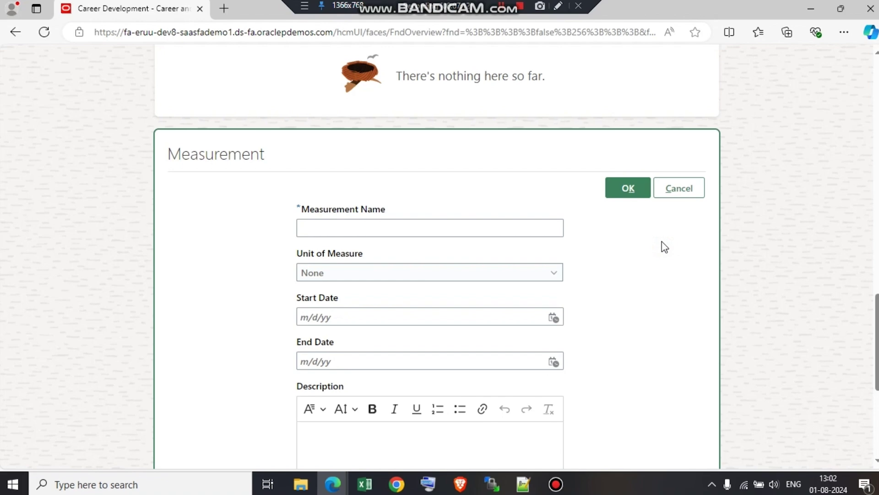
click(683, 189)
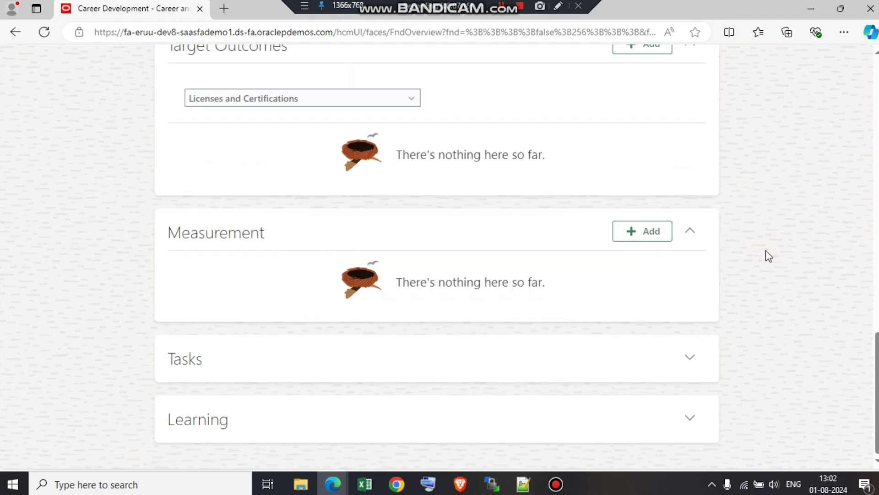
scroll(765, 250, up, 1)
scroll(765, 251, down, 1)
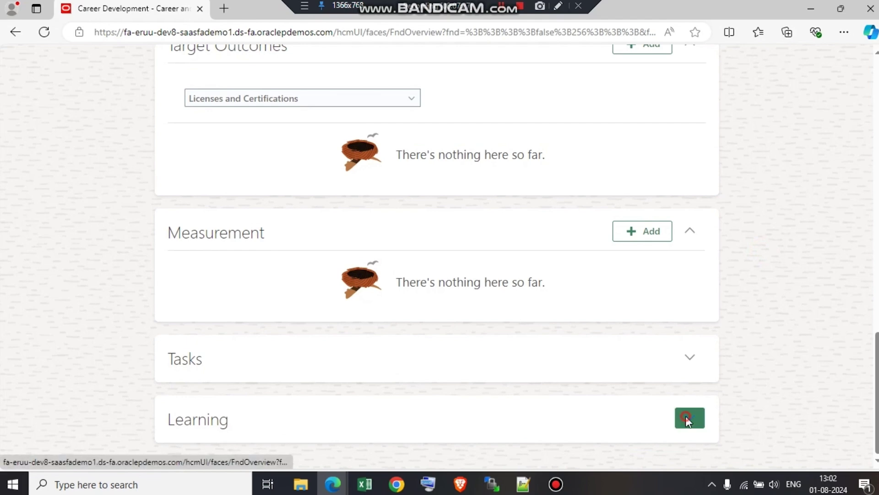
click(687, 417)
Add the catalog course 'Building Skills For Your Career' under the goal's Learning and save it.
scroll(792, 307, down, 1)
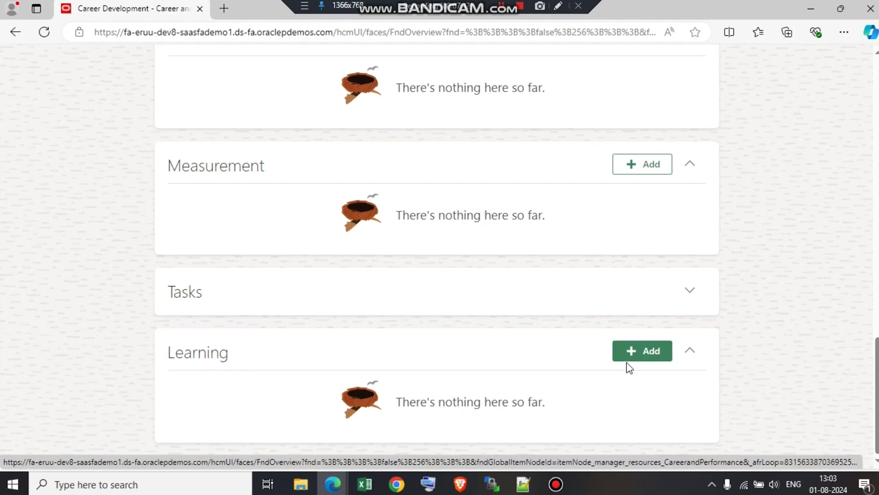
click(638, 353)
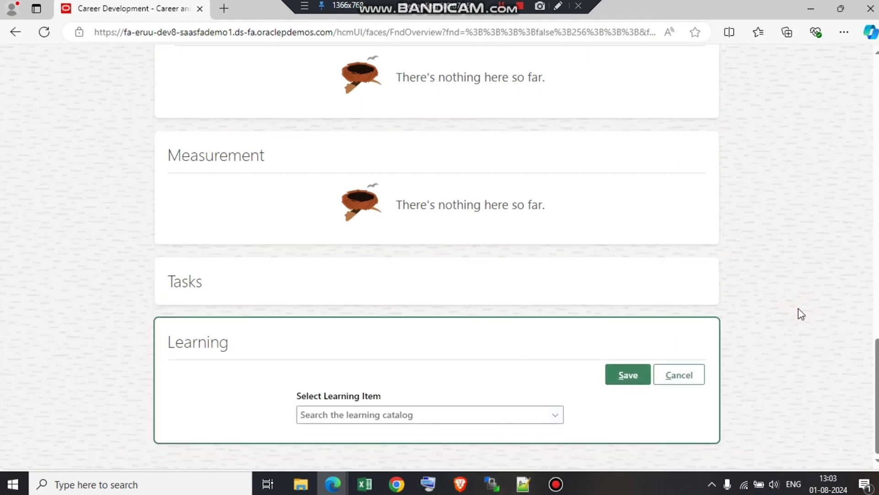
click(553, 416)
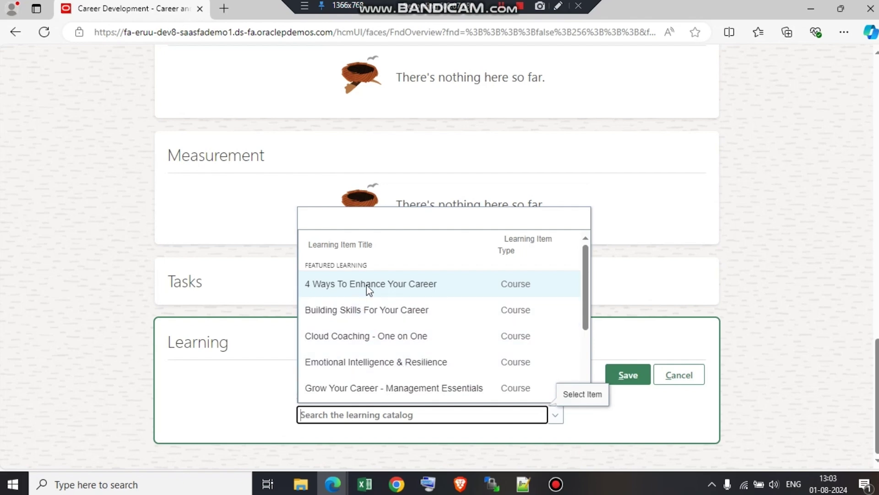
click(380, 316)
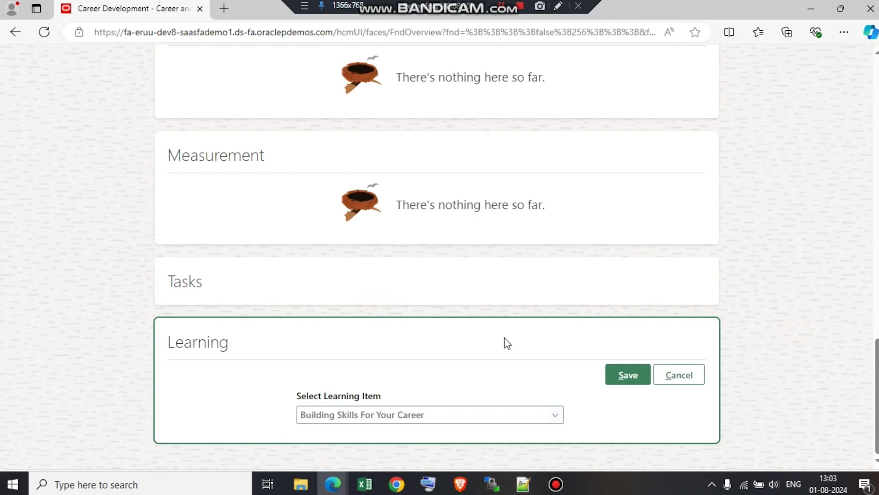
click(630, 368)
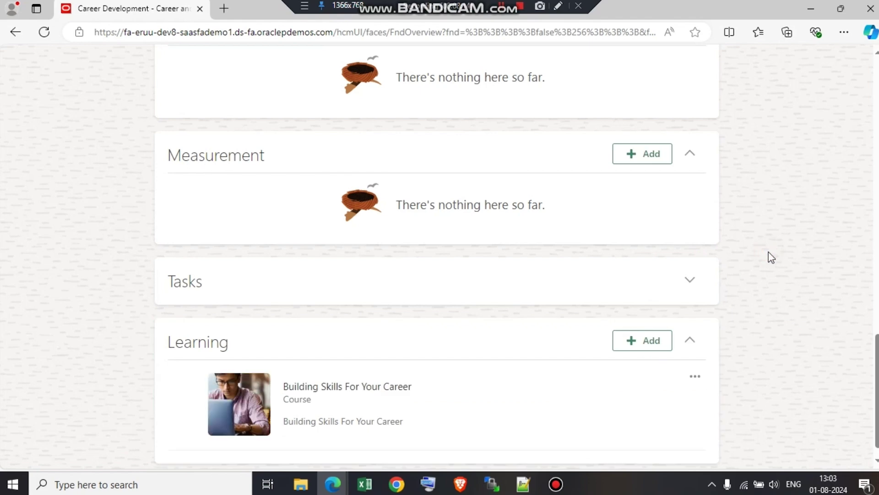
scroll(769, 257, up, 1)
scroll(771, 257, up, 15)
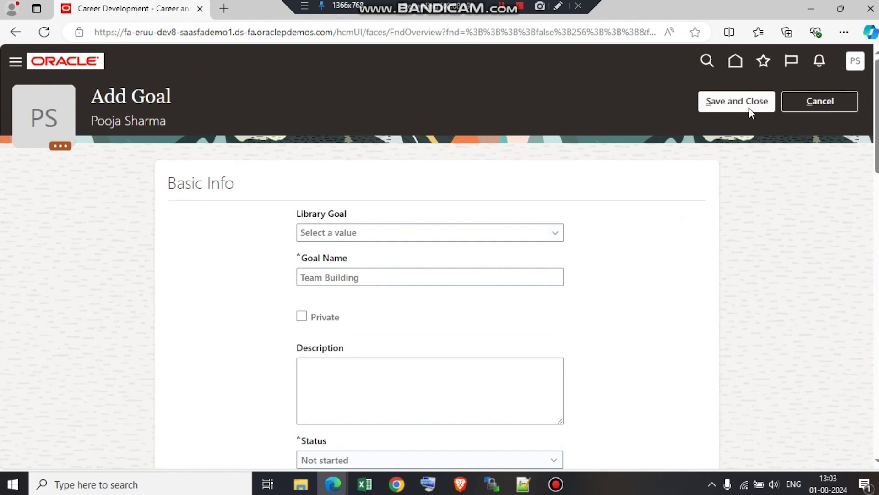
Save and close the Team Building goal, returning to the employee's Career Development page.
click(734, 105)
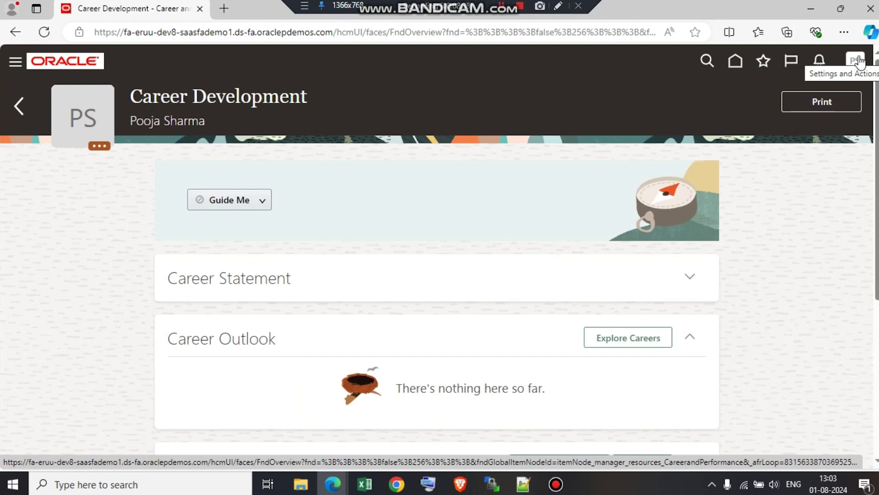
click(860, 61)
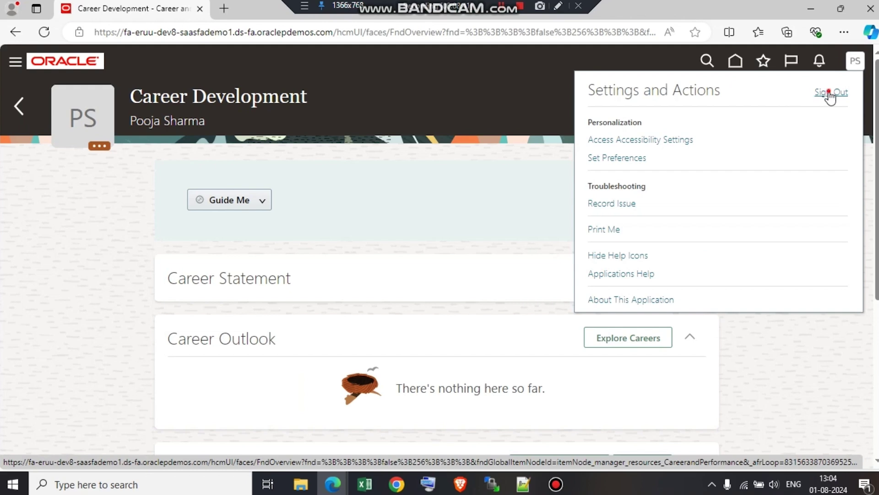
Sign out, confirm, and sign back in with the manager's user ID and password.
click(649, 140)
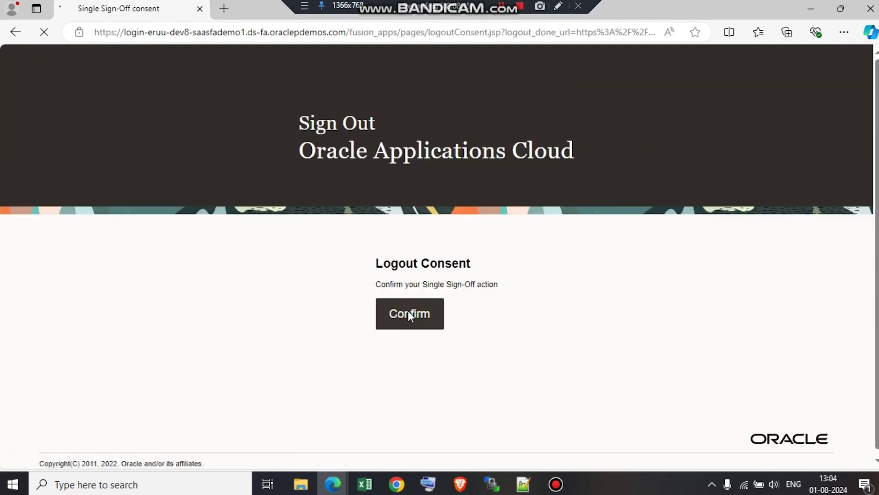
click(409, 314)
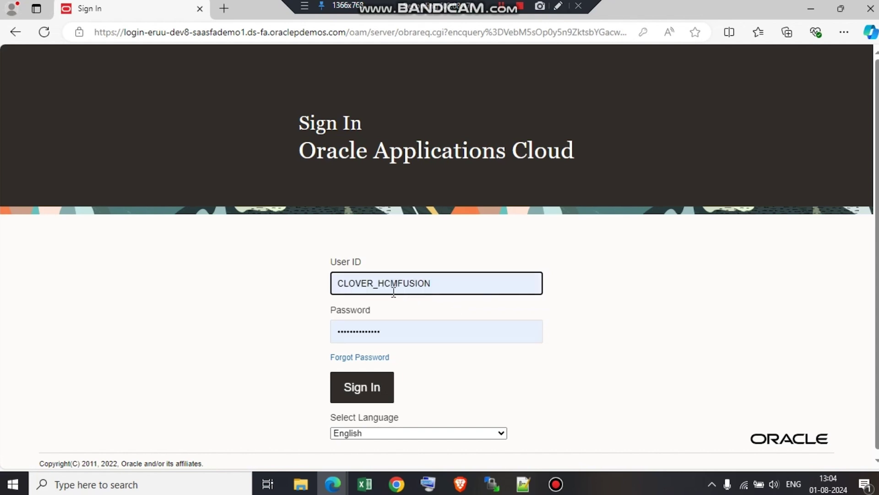
double_click(448, 280)
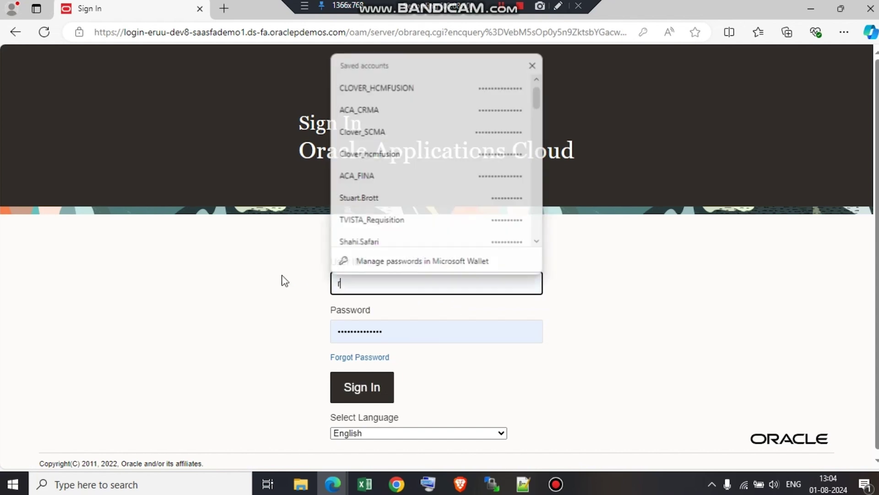
key(Tab)
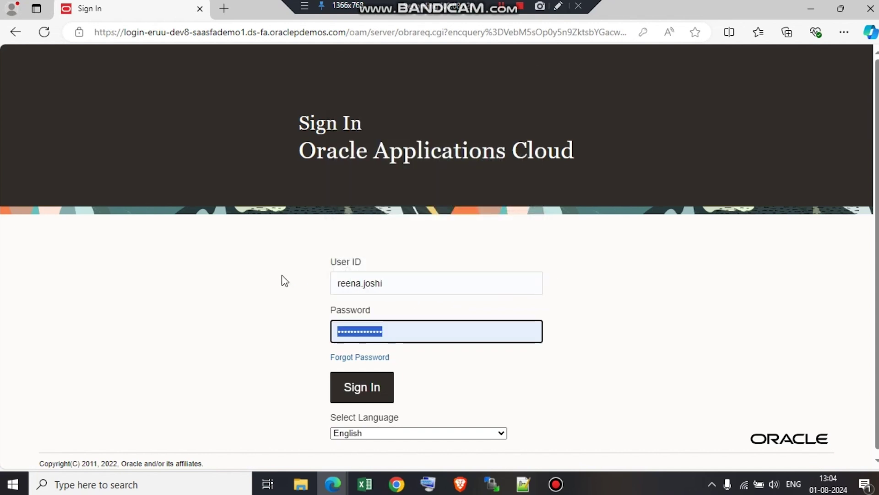
text(W*********)
key(Return)
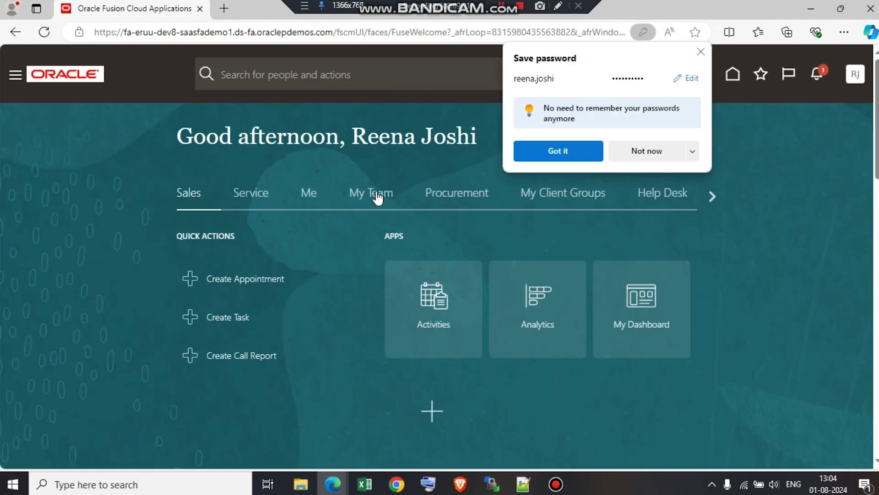
From the My Team tab's overview of direct reports, open the team member's Employment Info record.
click(377, 195)
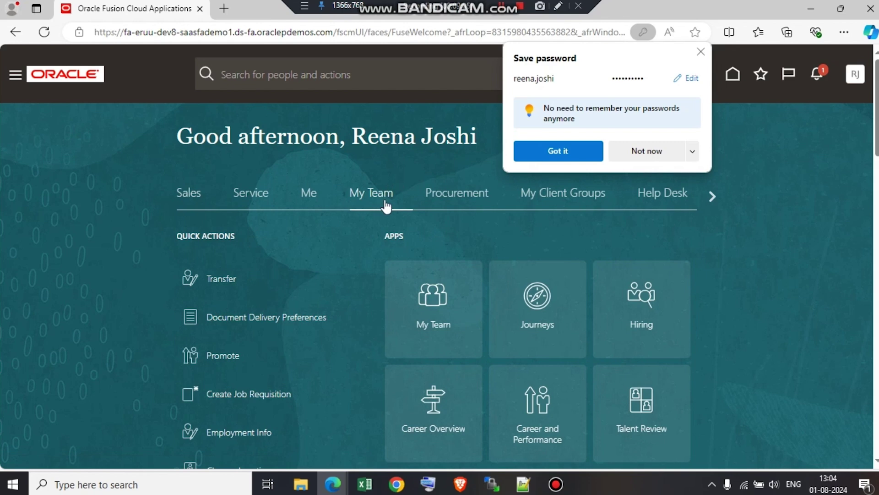
click(442, 329)
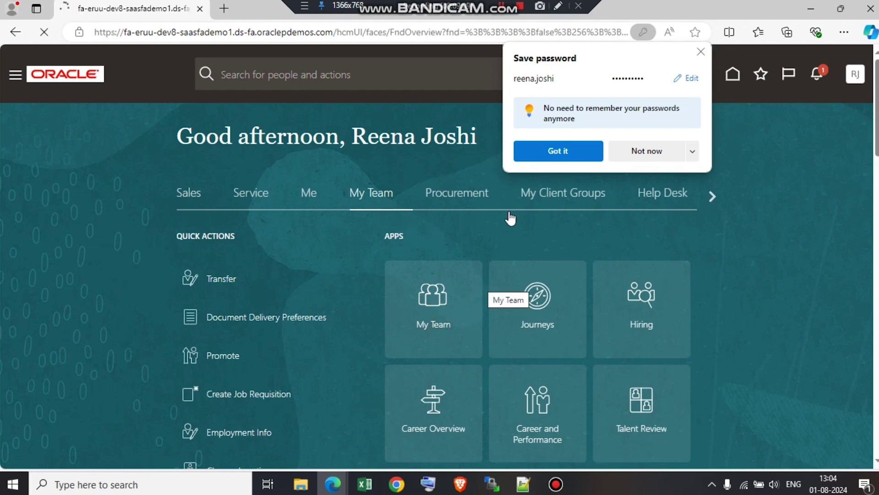
scroll(763, 249, down, 5)
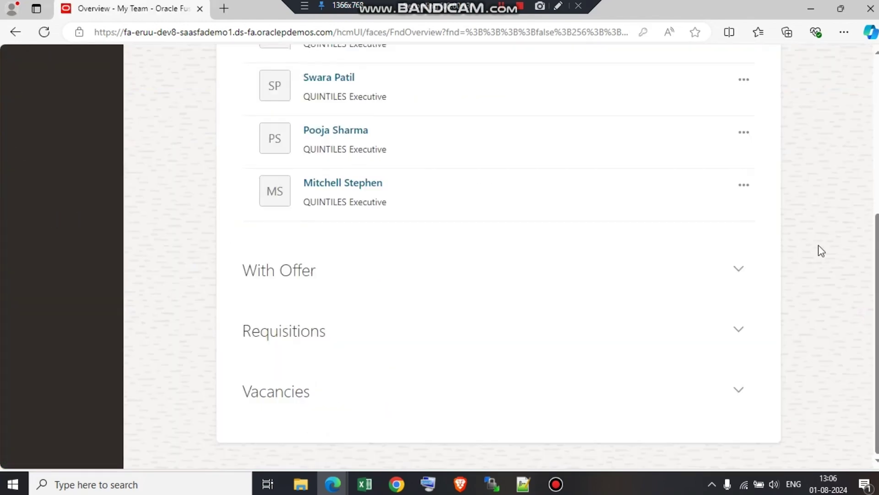
click(341, 129)
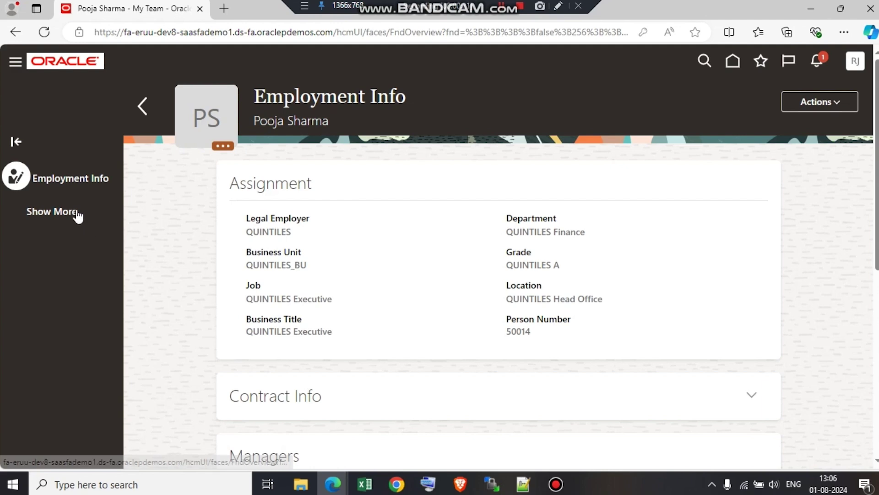
click(47, 212)
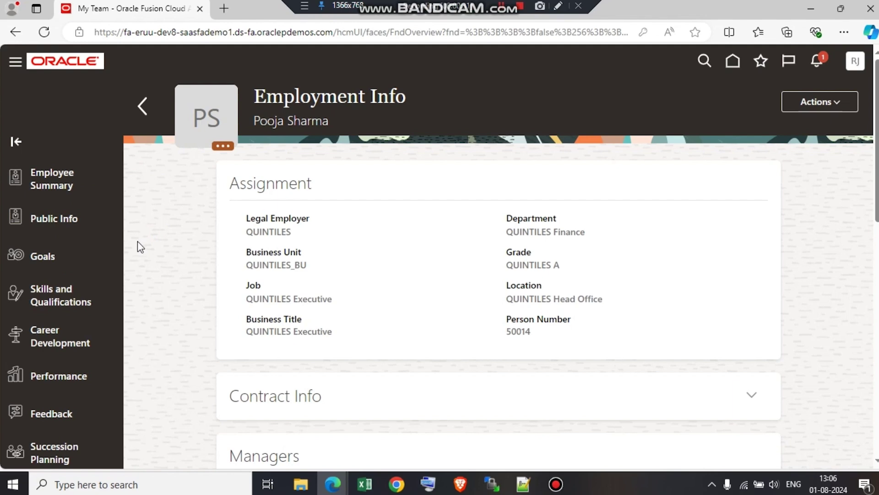
Select Career Development in the employee record's left panel to view their development plan.
click(48, 352)
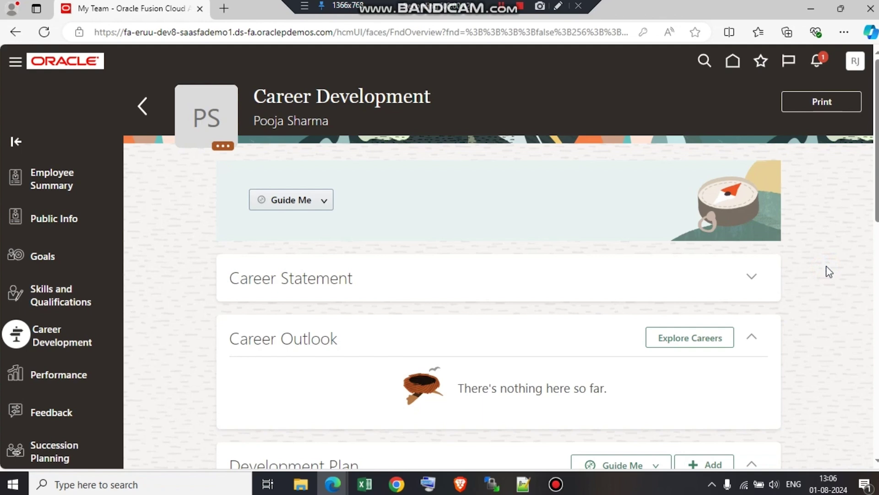
scroll(826, 266, down, 3)
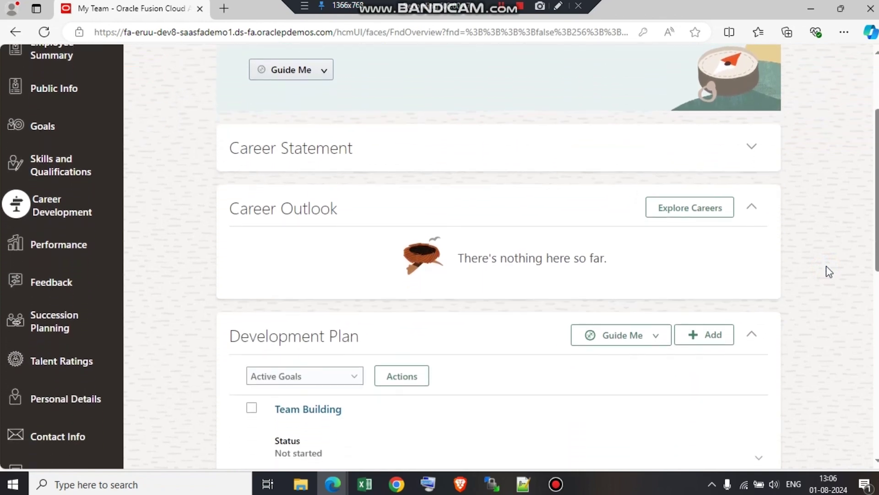
scroll(827, 267, down, 3)
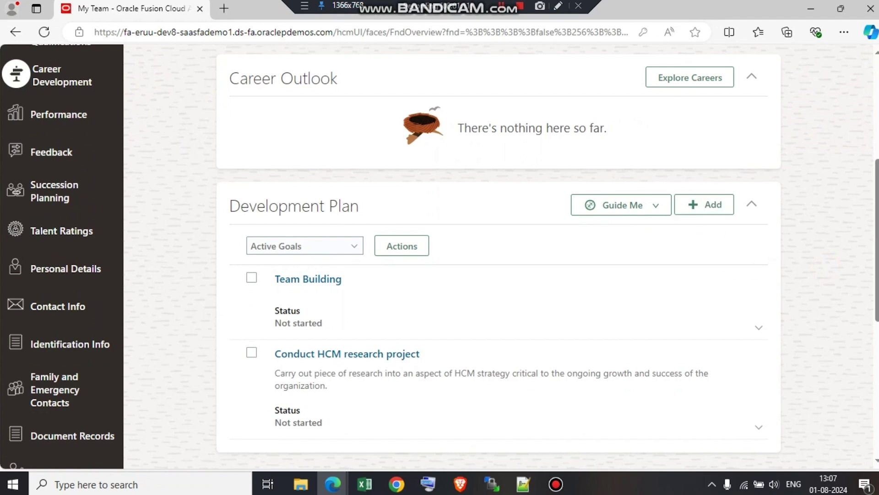
click(875, 103)
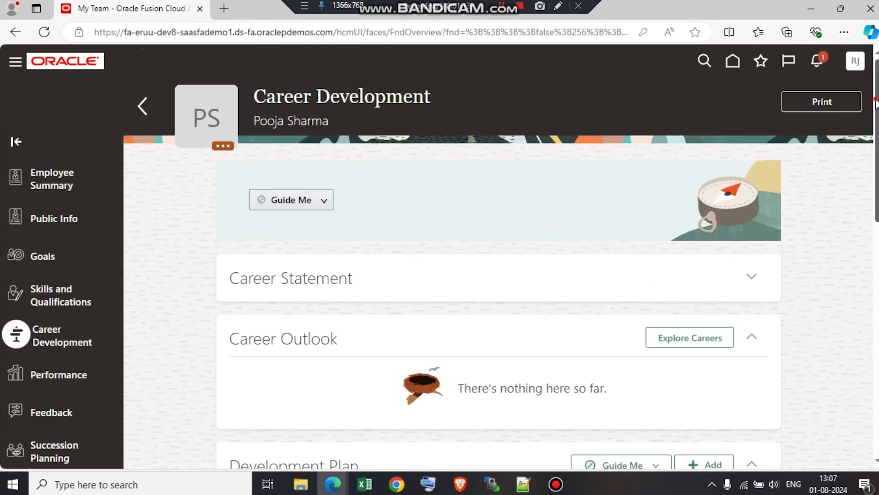